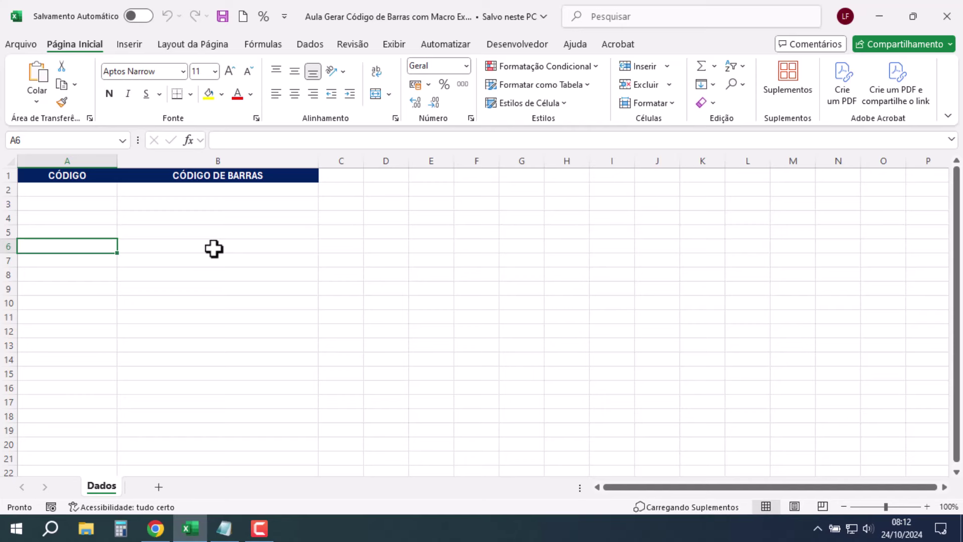
- Bring the 'Aula' Notepad file holding the barcode VBA macro code to the front
click(223, 528)
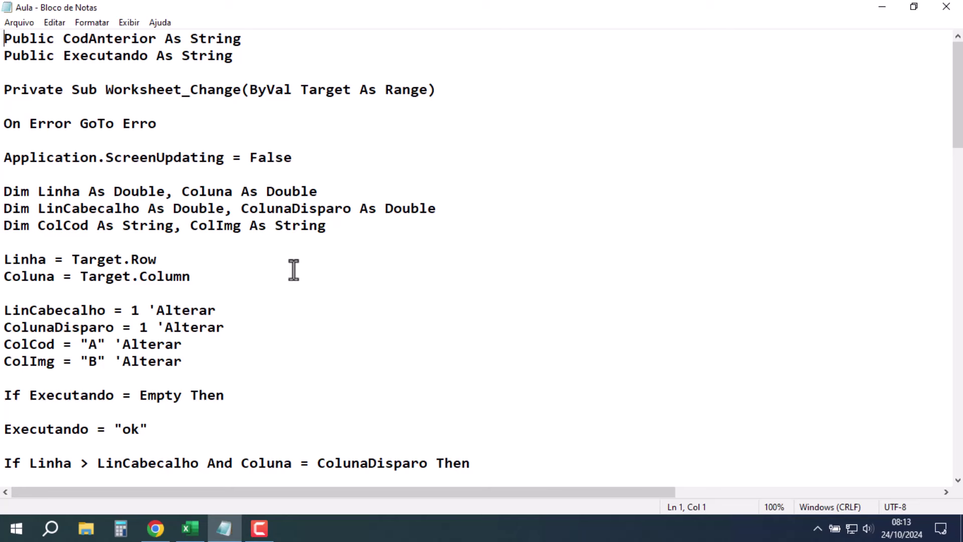
- Select and copy the entire macro text in Notepad, then return to the Excel workbook
click(224, 275)
right_click(224, 275)
click(290, 371)
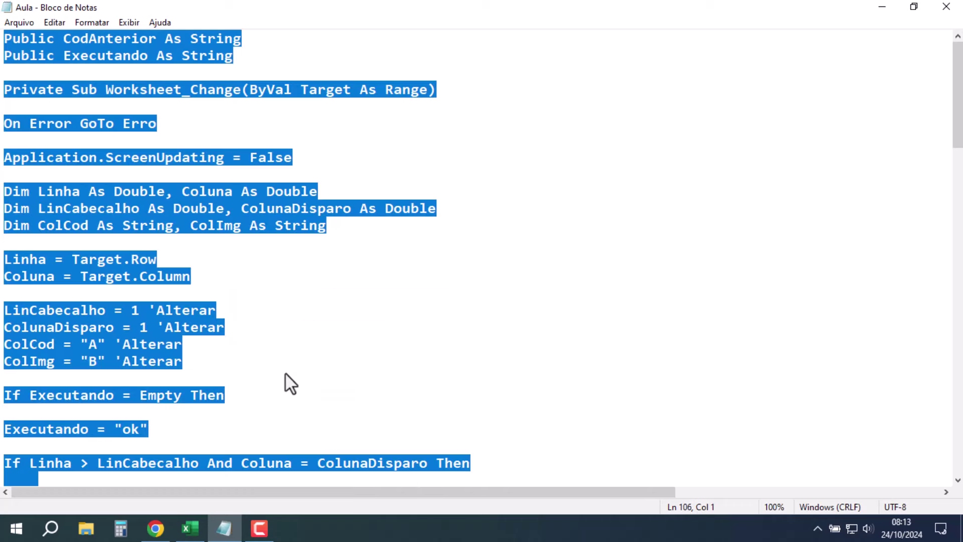
right_click(282, 307)
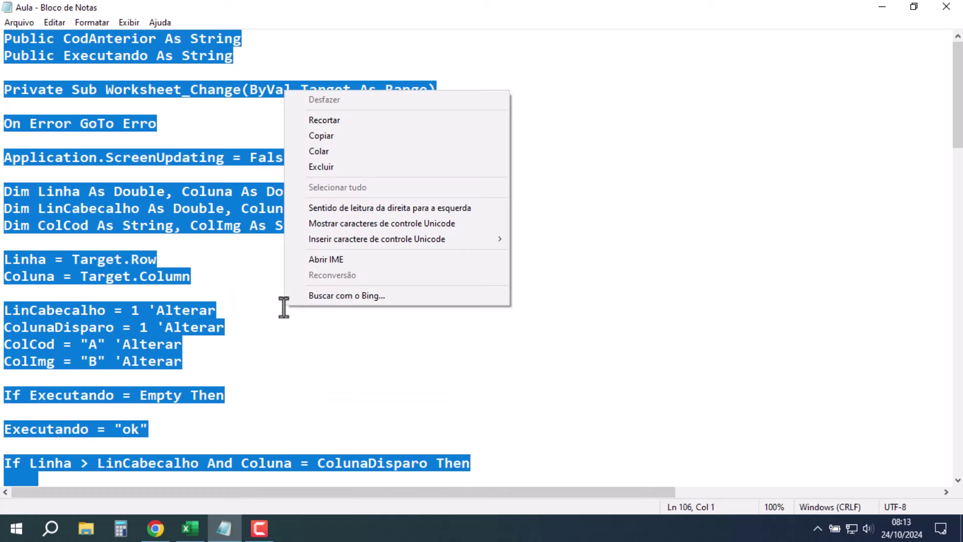
click(327, 136)
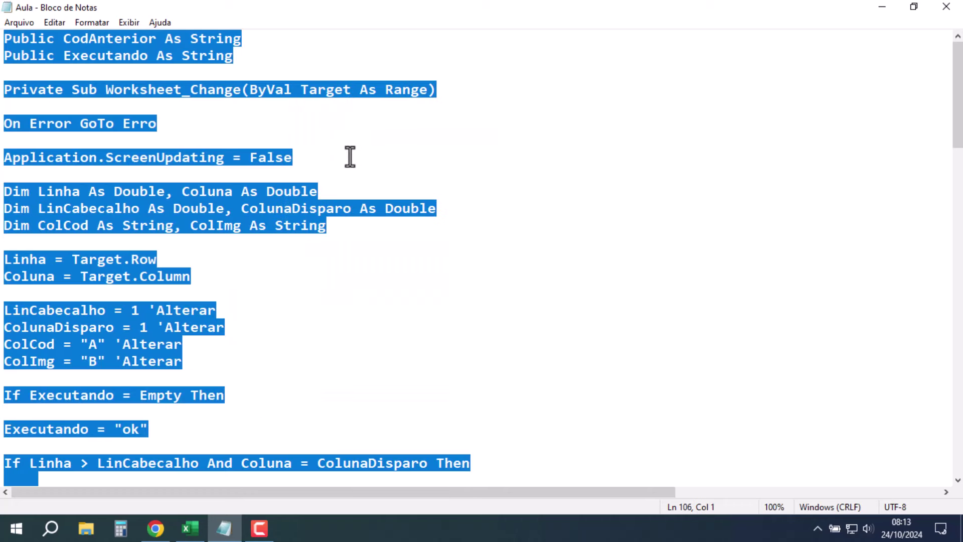
click(193, 528)
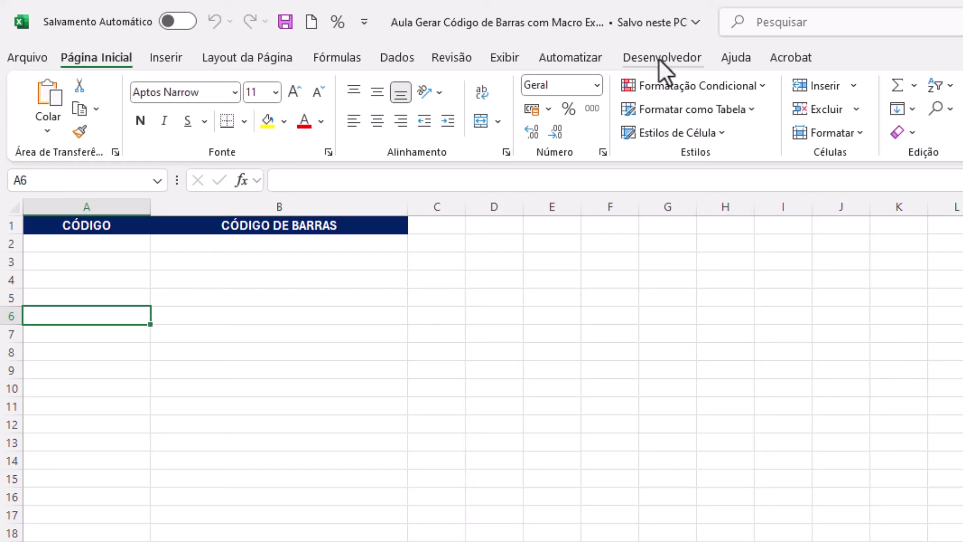
right_click(616, 143)
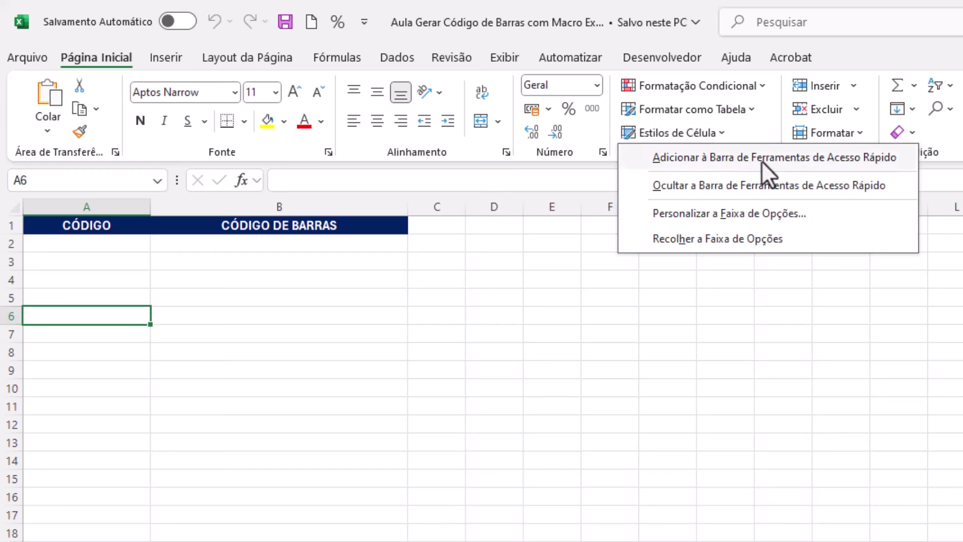
click(743, 215)
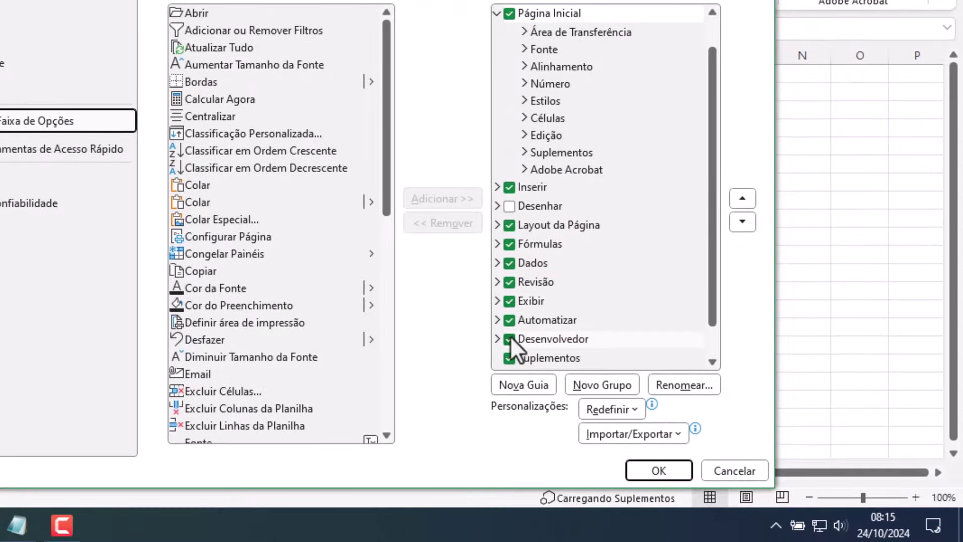
click(511, 338)
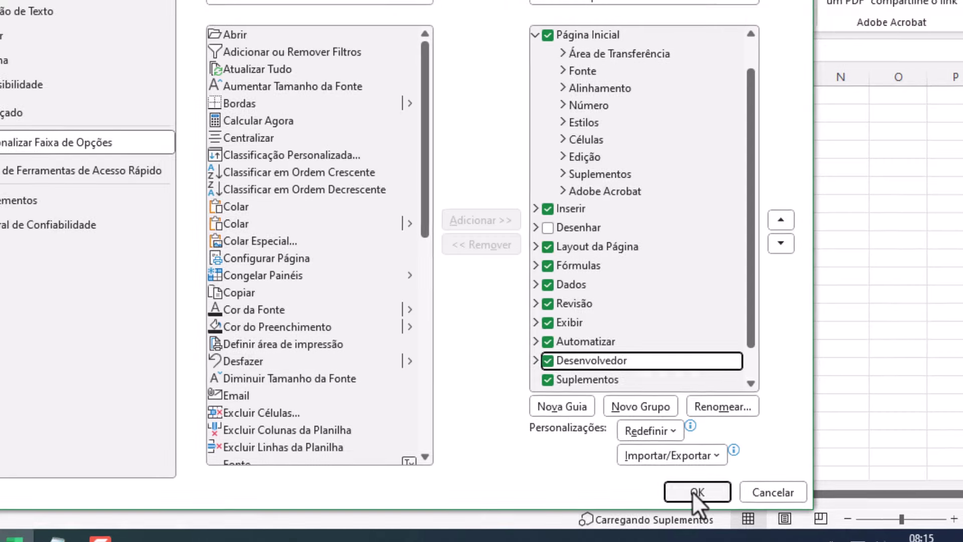
click(654, 470)
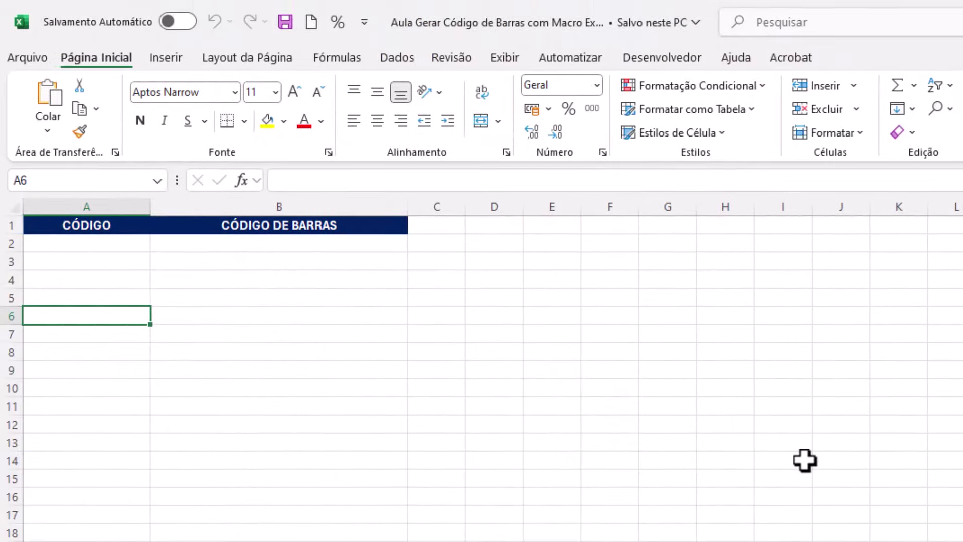
- Open the Visual Basic editor from the Desenvolvedor tab, restoring the Project Explorer panel
click(666, 55)
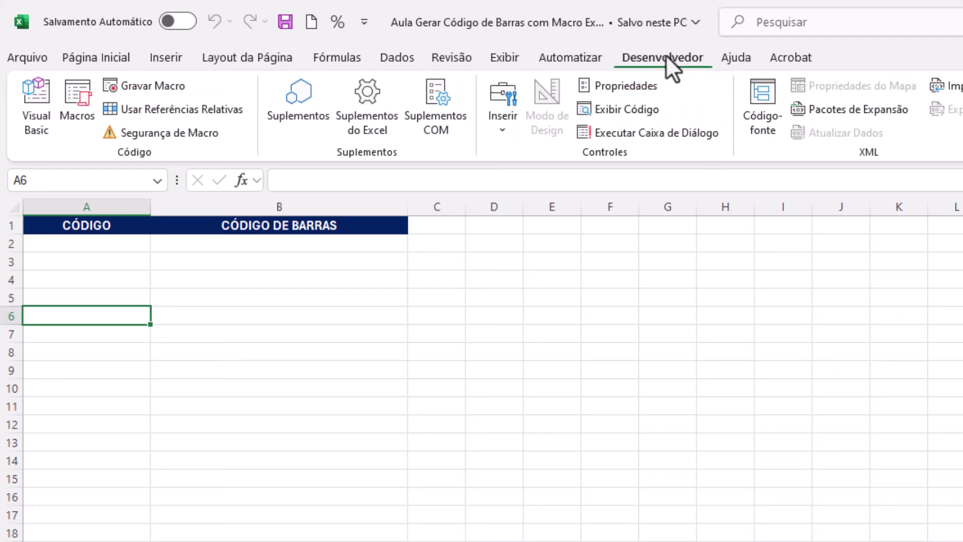
click(38, 105)
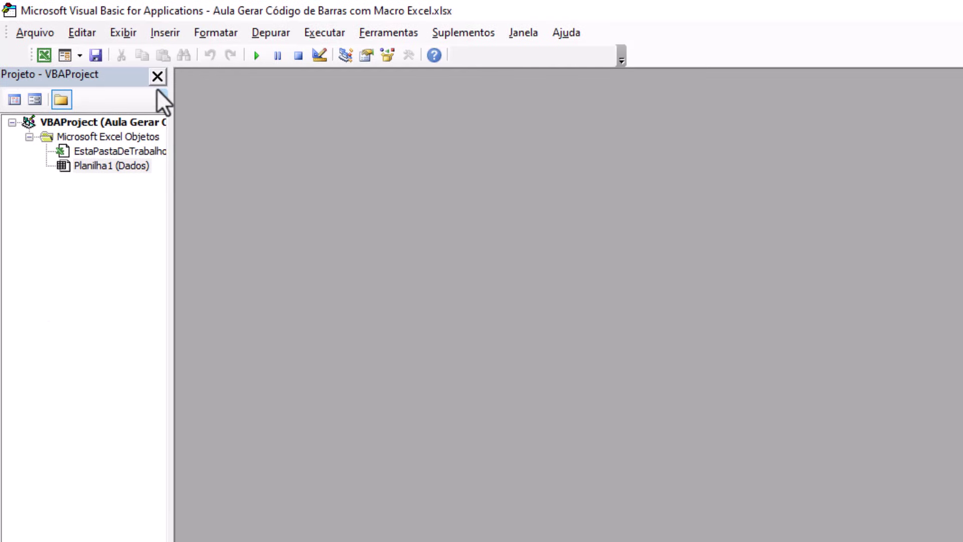
click(157, 76)
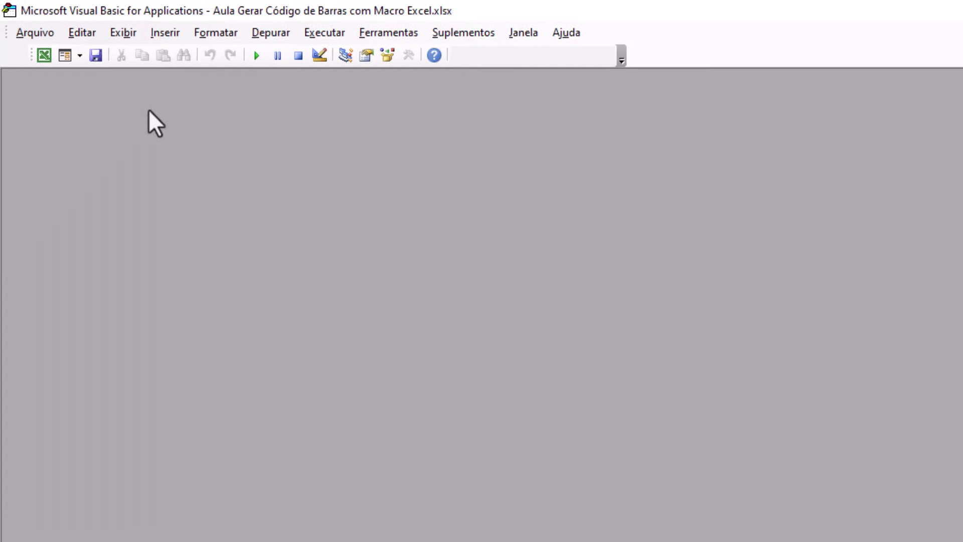
click(131, 34)
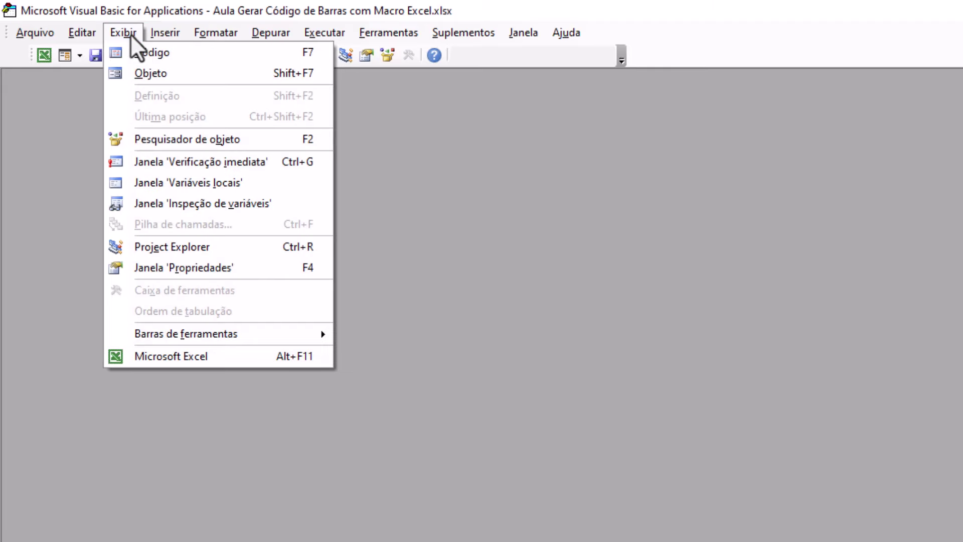
click(197, 246)
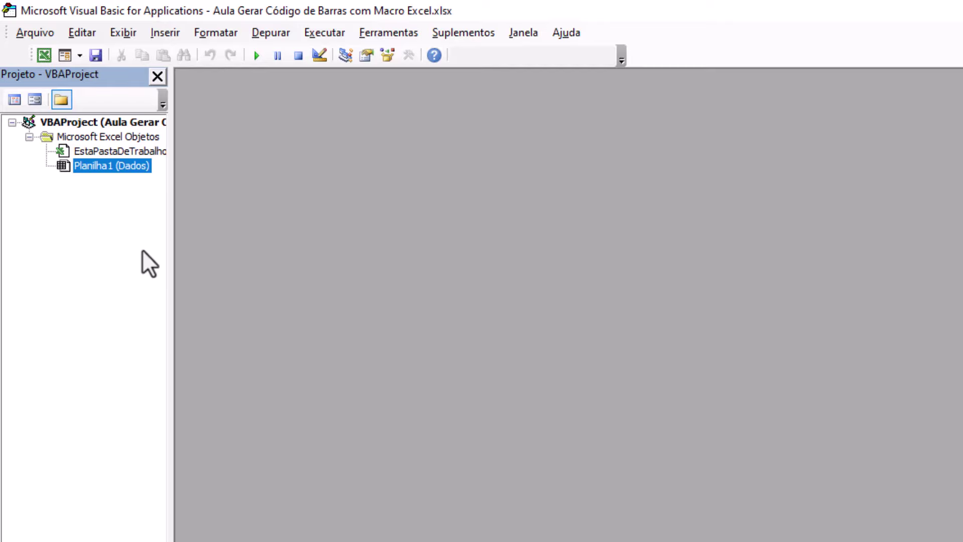
click(43, 56)
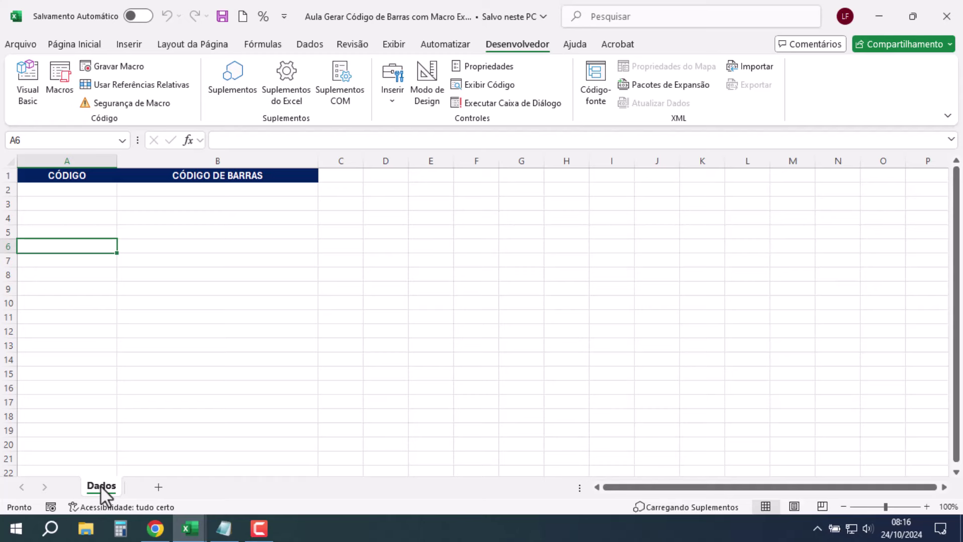
click(30, 84)
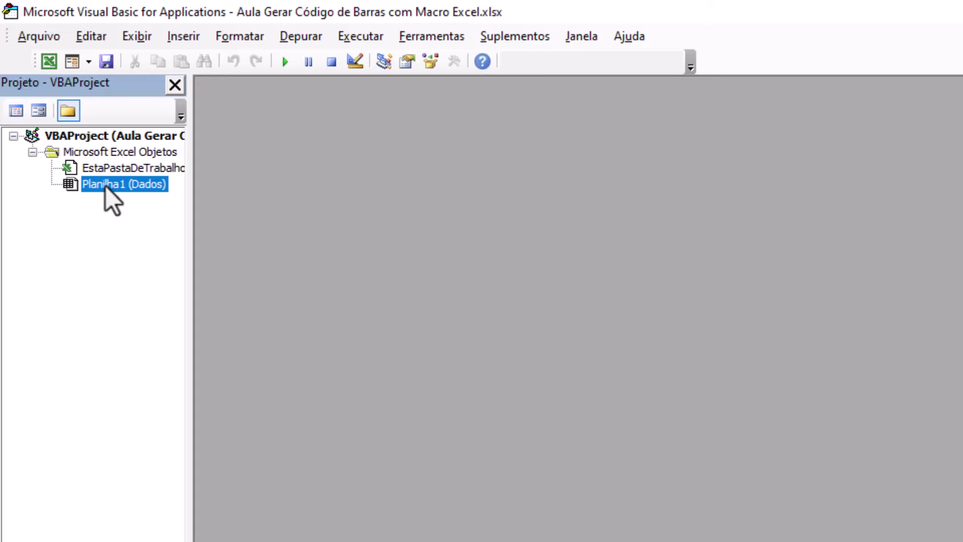
- Paste the copied barcode macro into the Planilha1 (Dados) code module
double_click(105, 185)
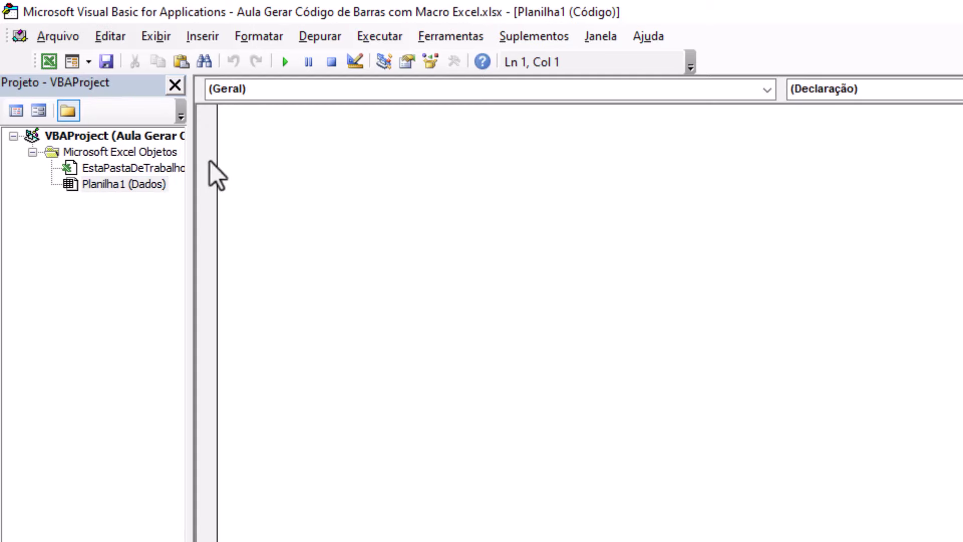
key(ctrl+v)
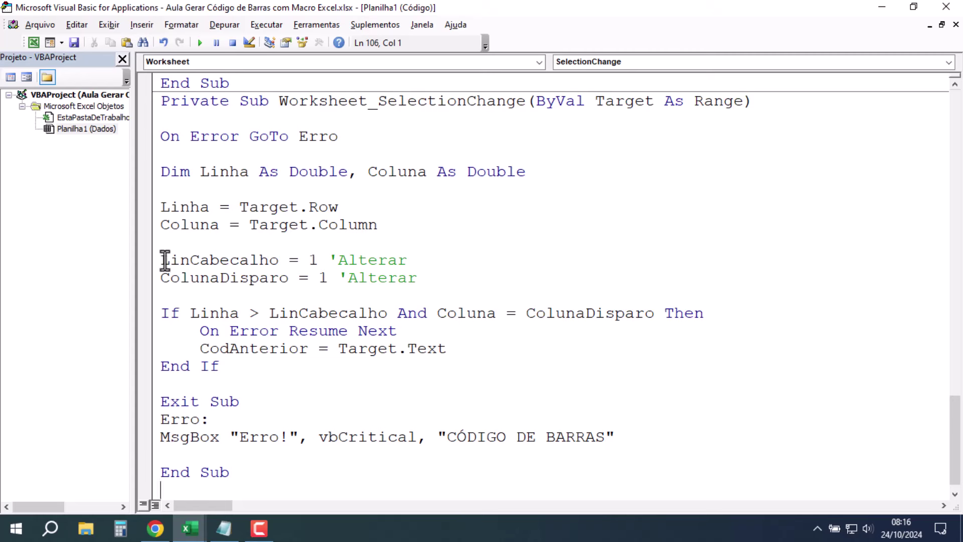
drag(162, 259, 422, 257)
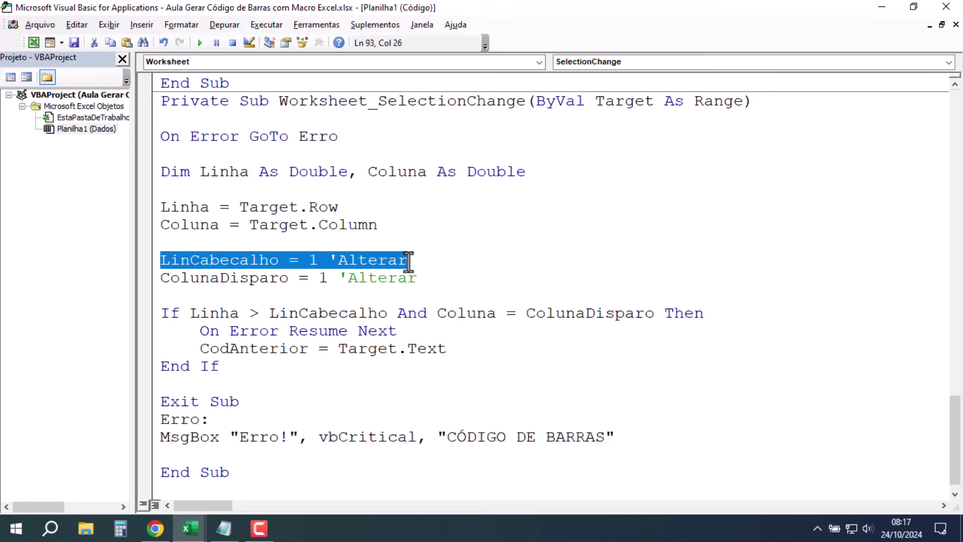
- Set LinCabecalho = 1 so the macro uses row 1 as the header row
click(32, 42)
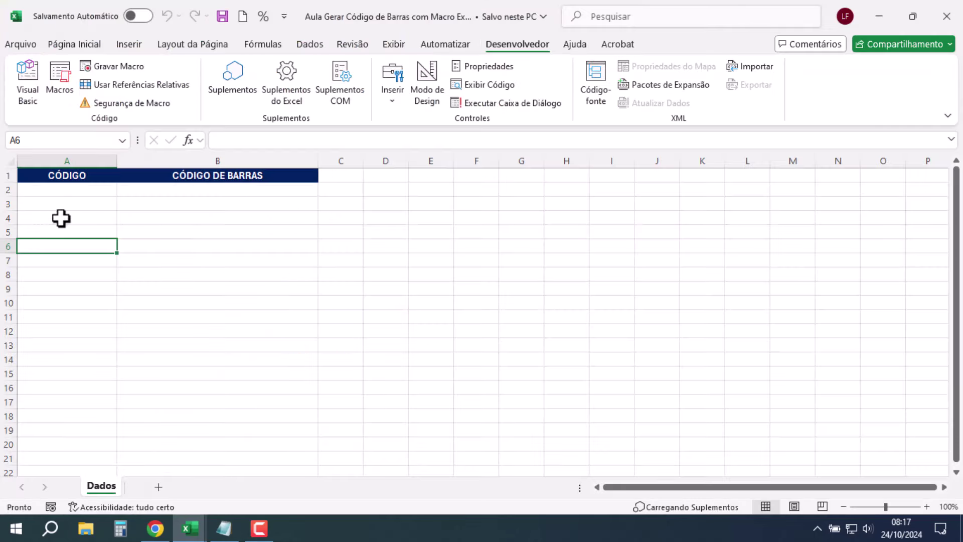
click(5, 175)
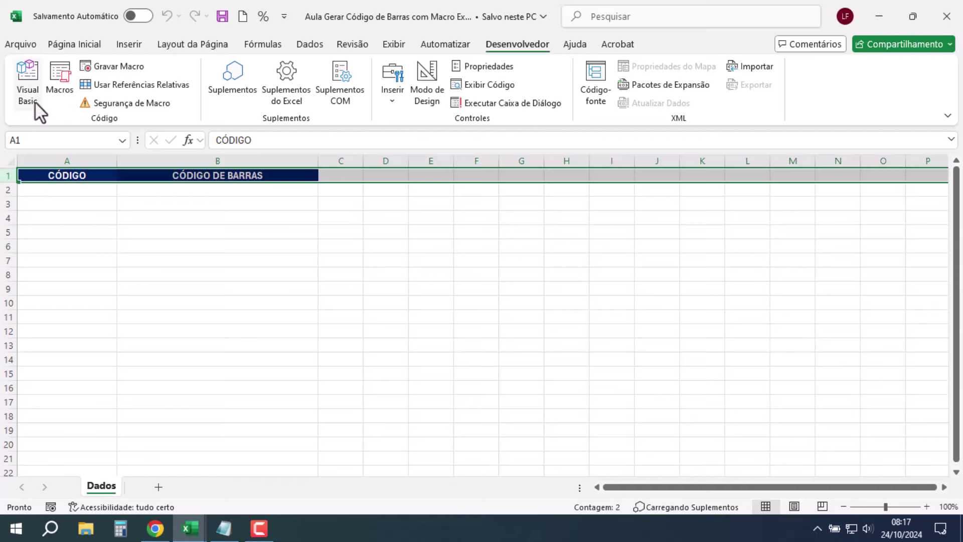
click(26, 73)
click(310, 260)
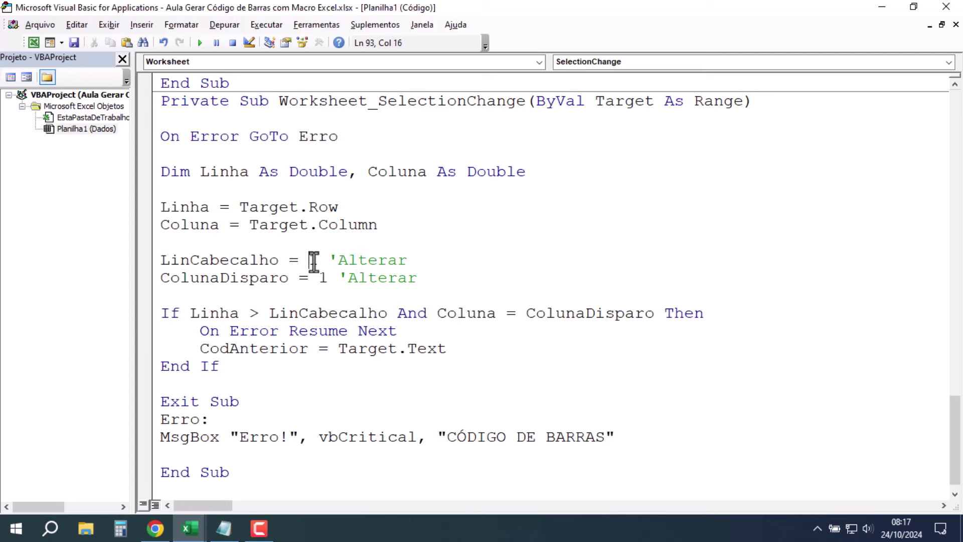
key(BackSpace)
text(1)
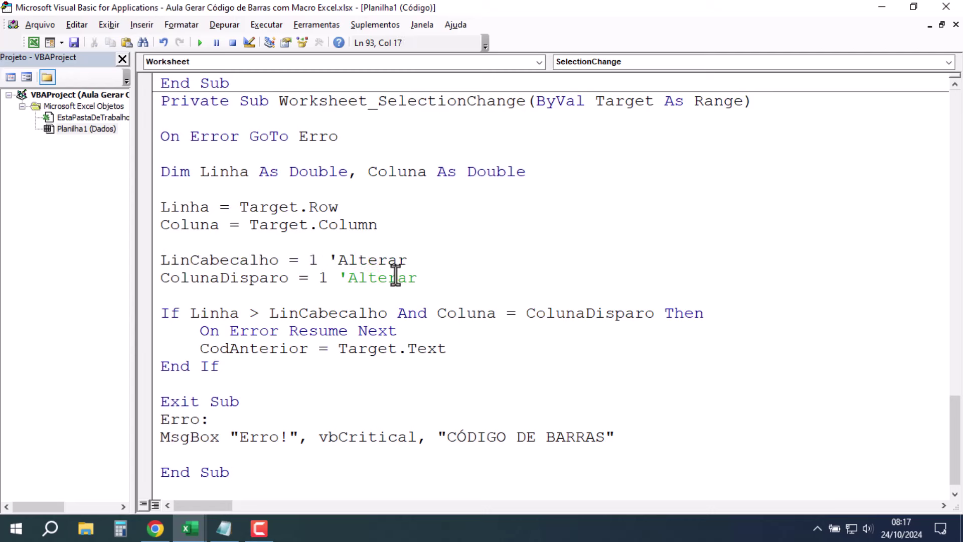
- Set ColunaDisparo = 1 so column A, CÓDIGO, triggers the barcode
drag(158, 277, 419, 277)
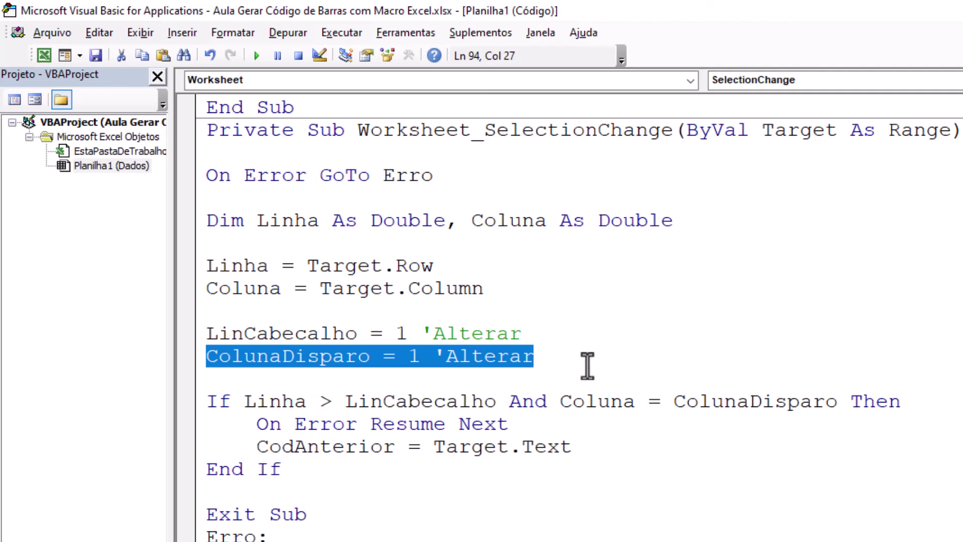
click(44, 55)
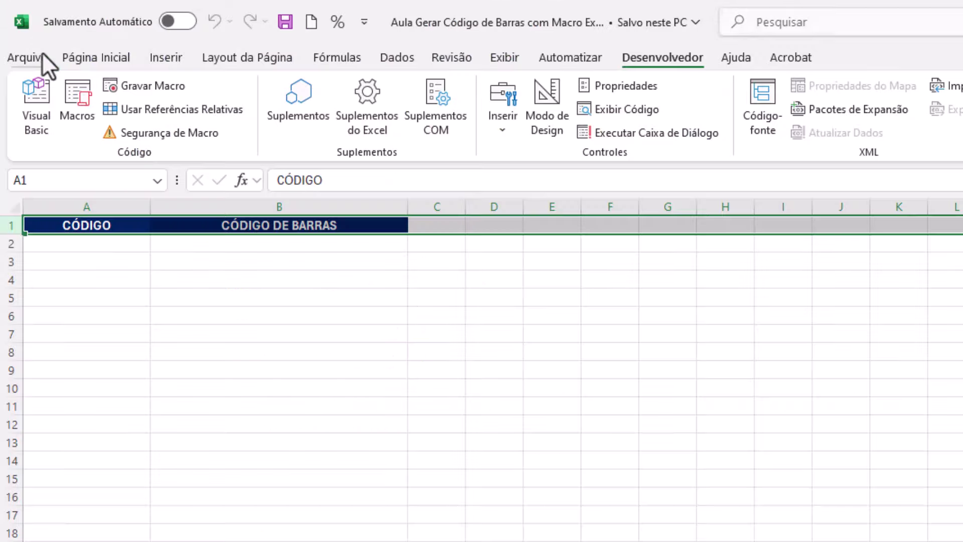
click(85, 202)
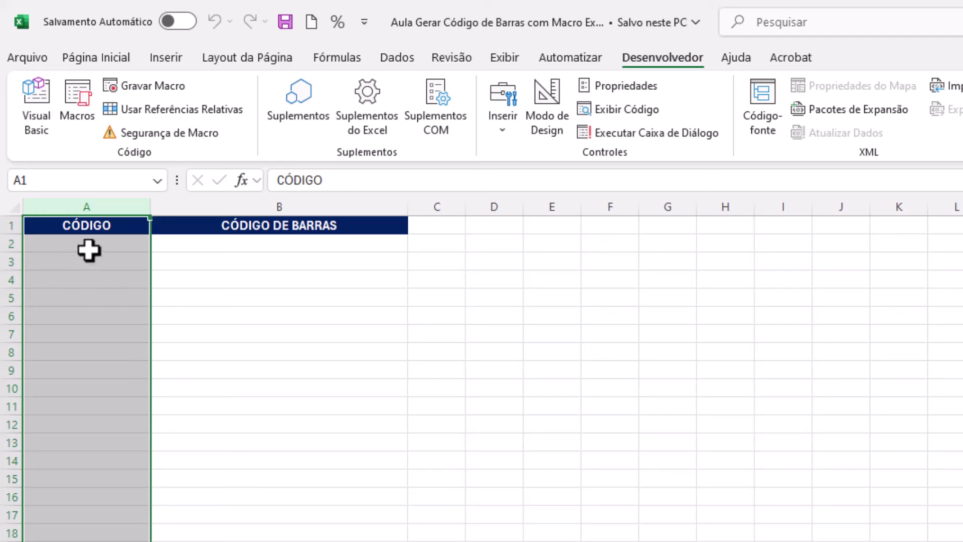
click(35, 101)
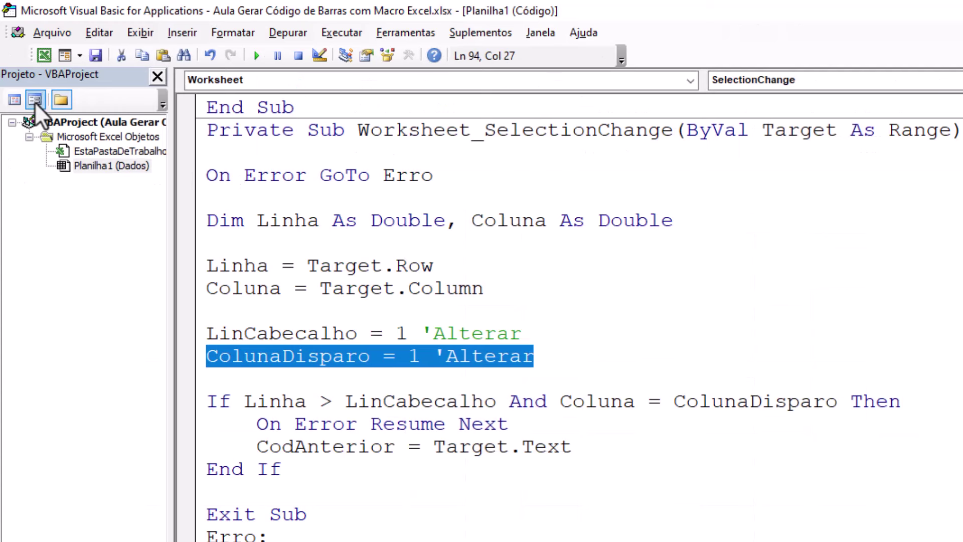
click(421, 356)
key(BackSpace)
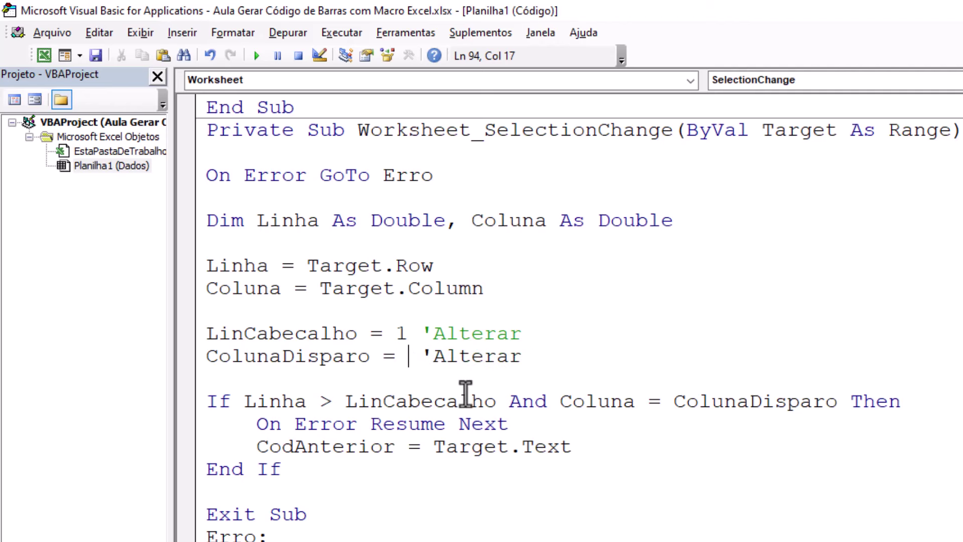
text(1)
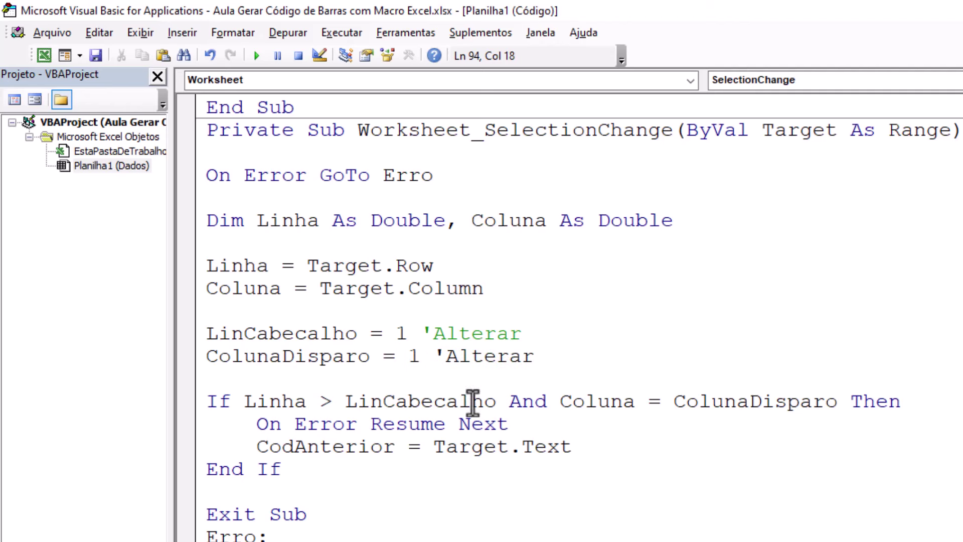
scroll(490, 457, up, 1)
scroll(490, 457, down, 18)
scroll(492, 458, up, 6)
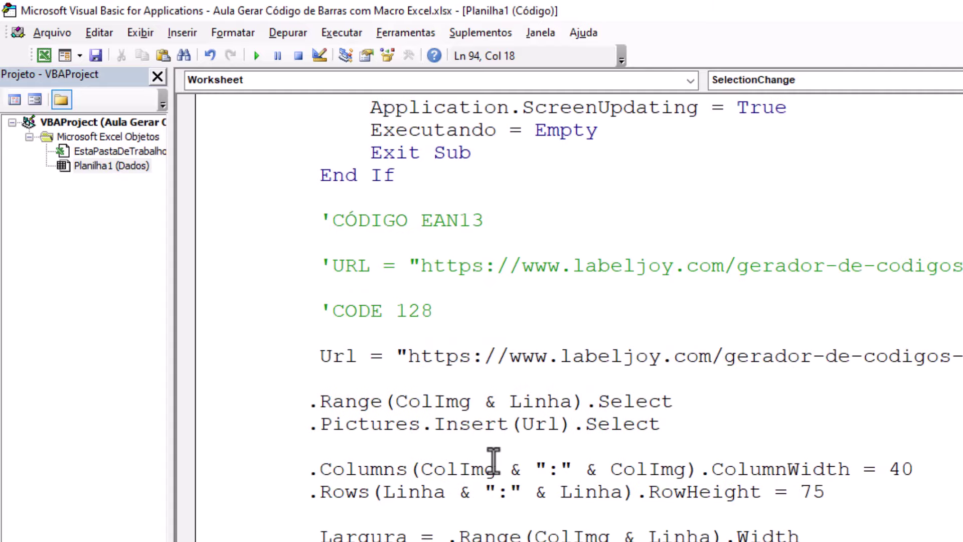
scroll(494, 458, up, 5)
scroll(497, 459, up, 3)
scroll(497, 459, up, 5)
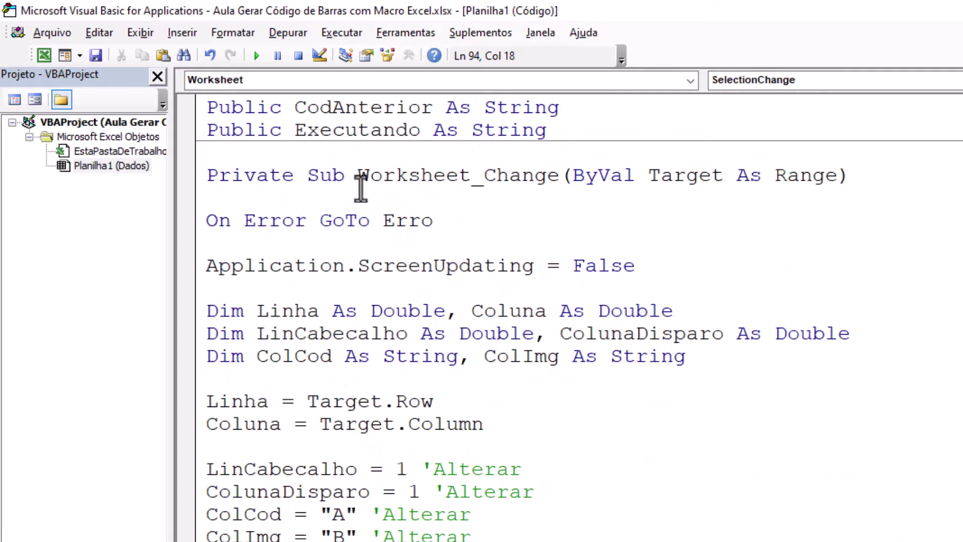
drag(357, 175, 560, 176)
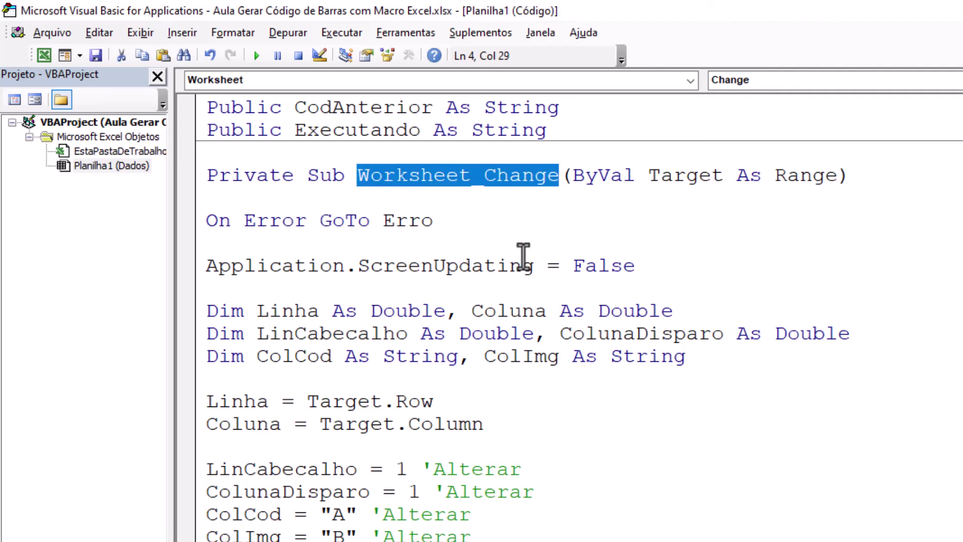
scroll(523, 257, down, 2)
scroll(495, 281, down, 1)
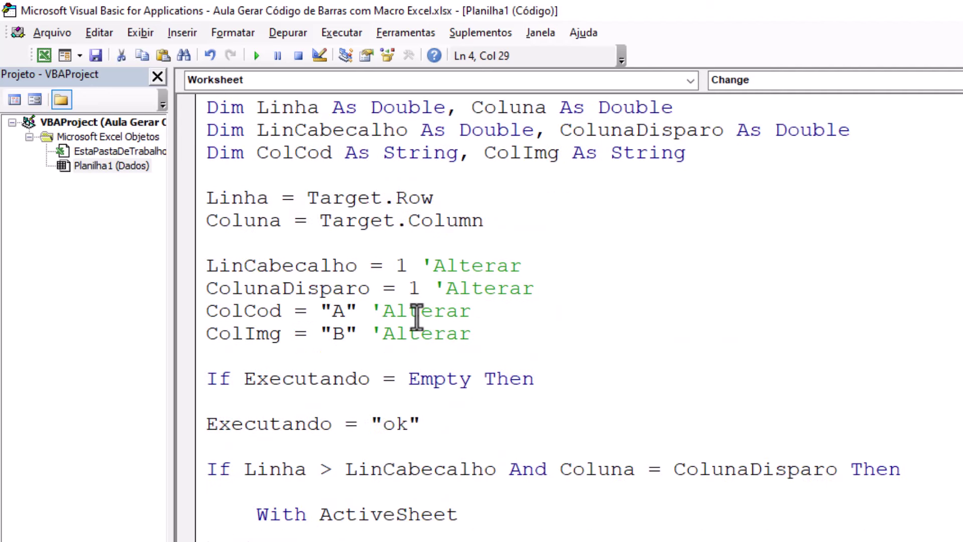
click(406, 264)
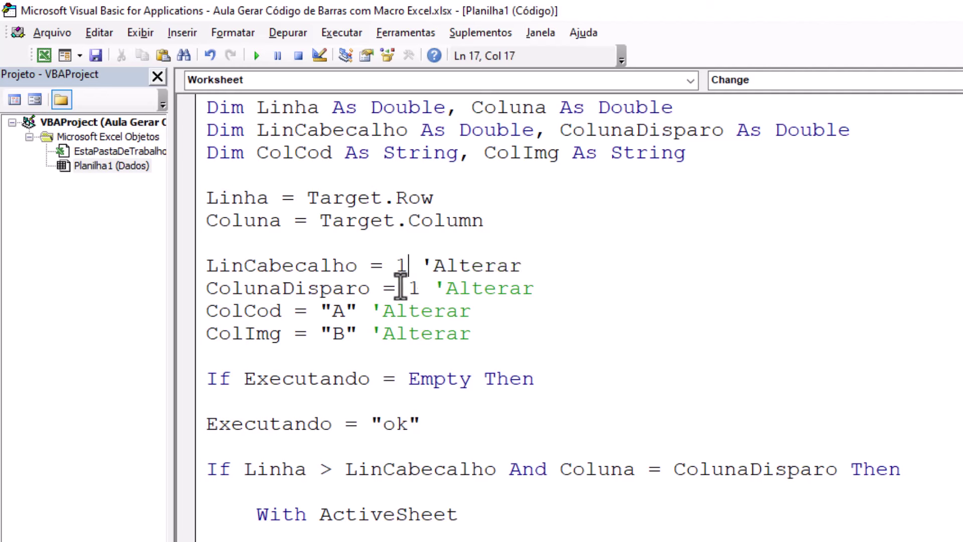
click(419, 287)
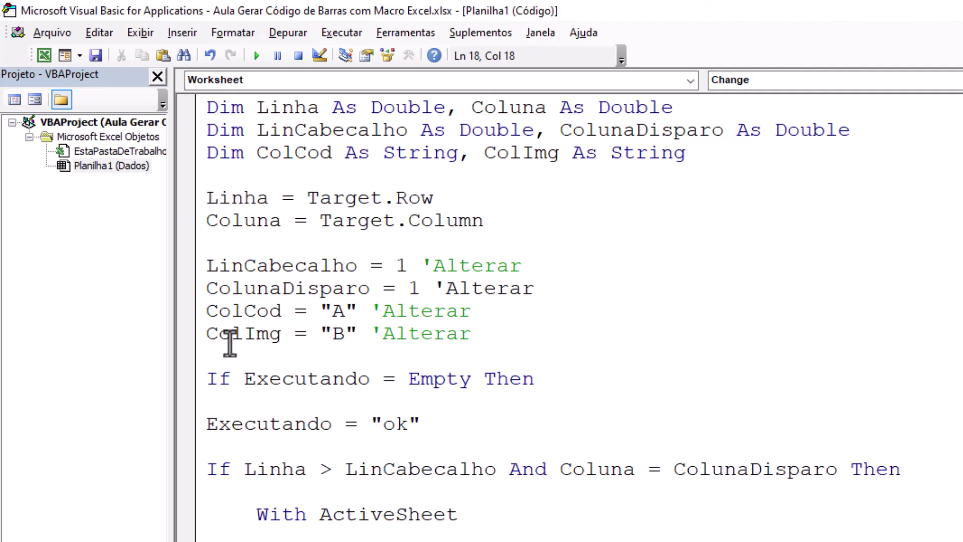
drag(206, 311, 493, 312)
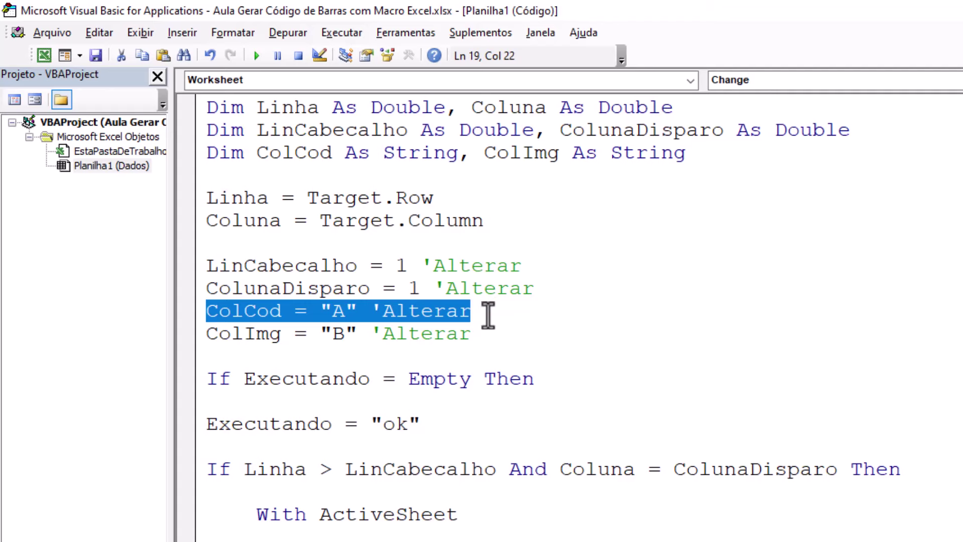
click(44, 56)
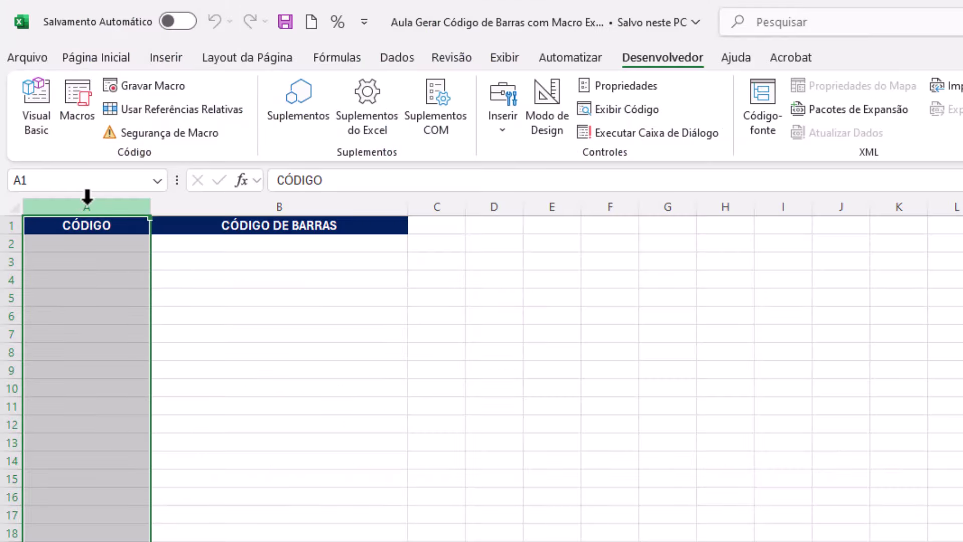
click(37, 106)
click(344, 307)
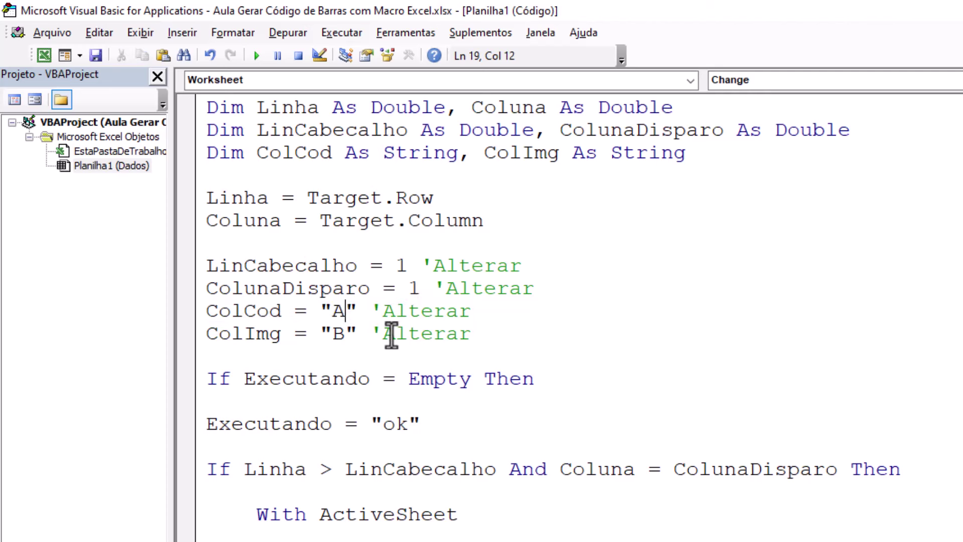
key(BackSpace)
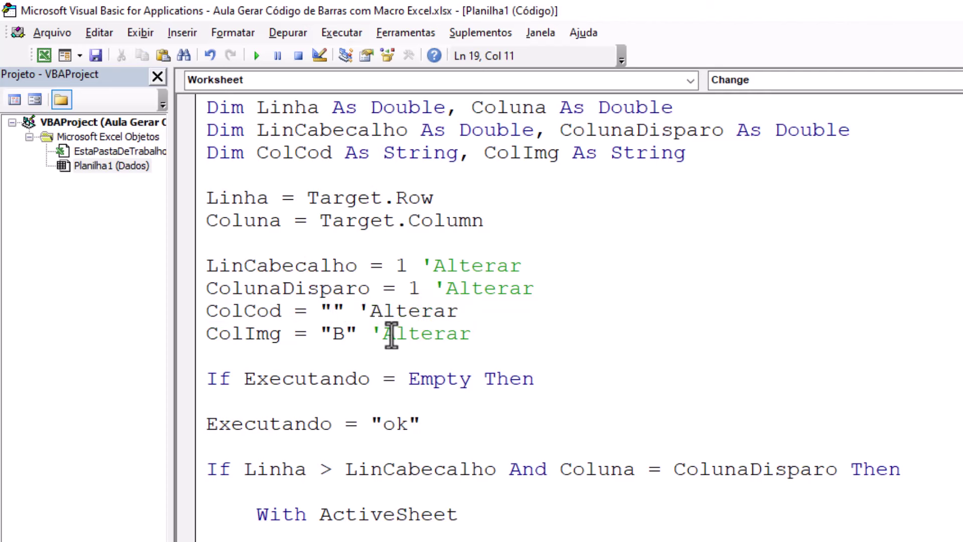
text(A)
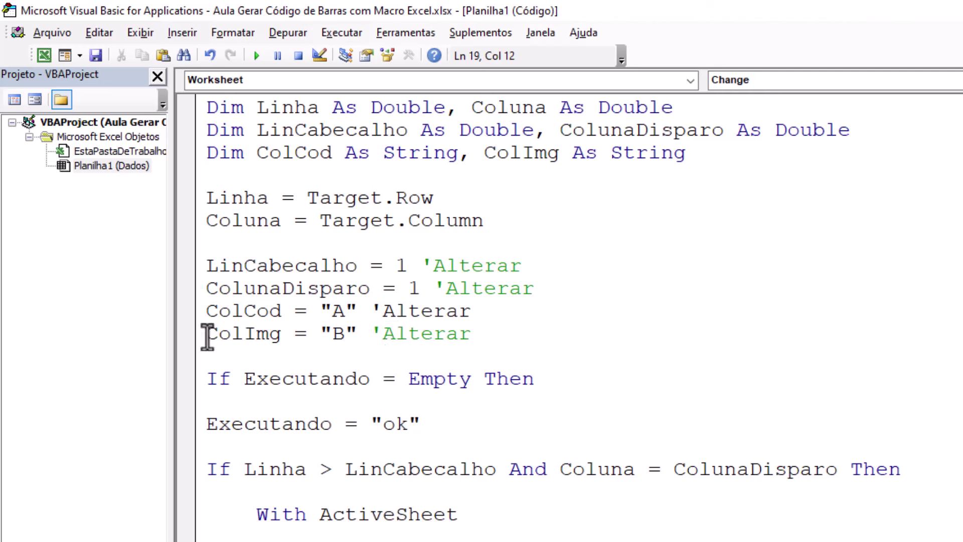
drag(206, 333, 483, 335)
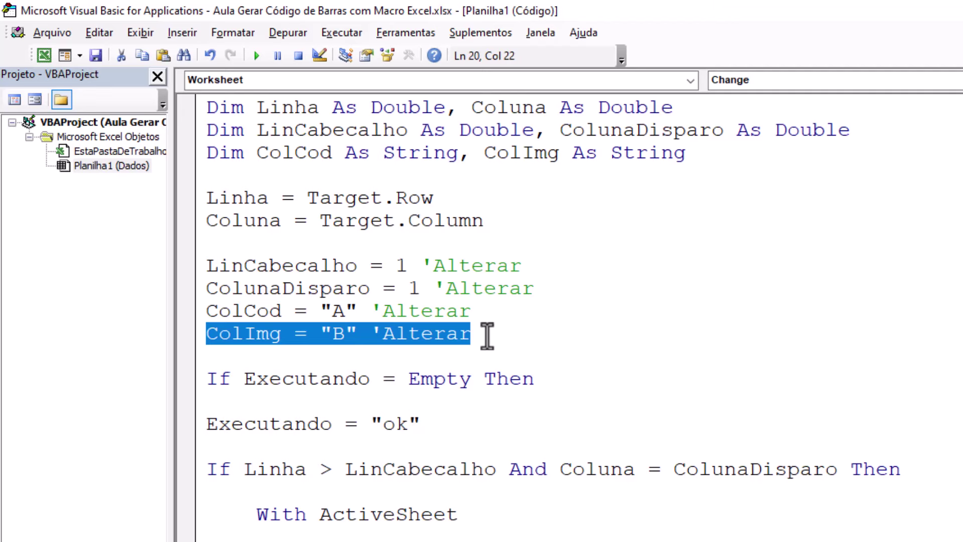
click(44, 55)
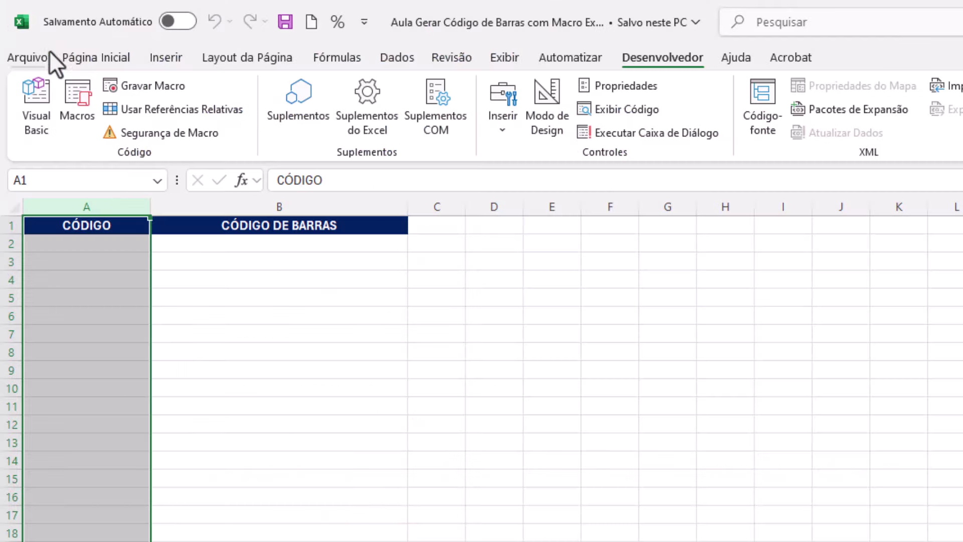
click(312, 204)
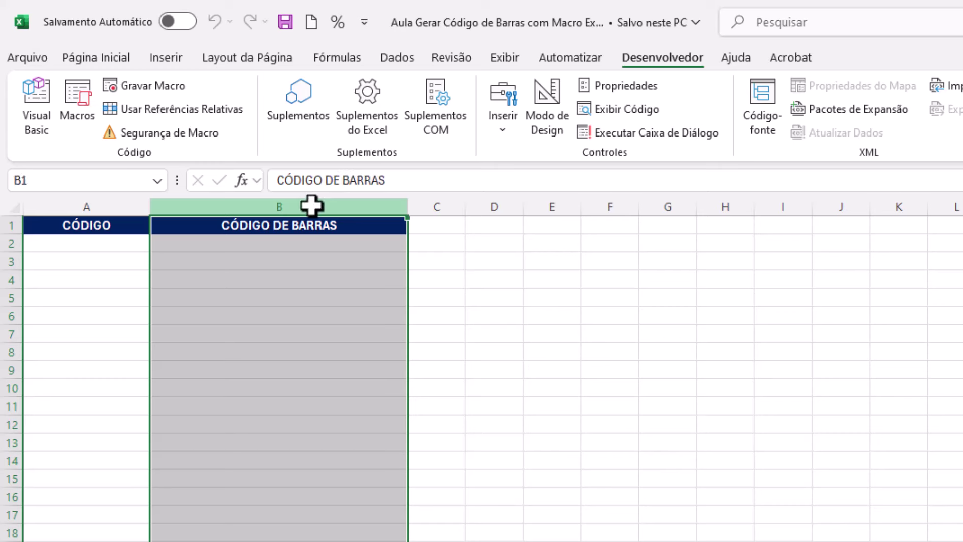
click(38, 108)
click(344, 330)
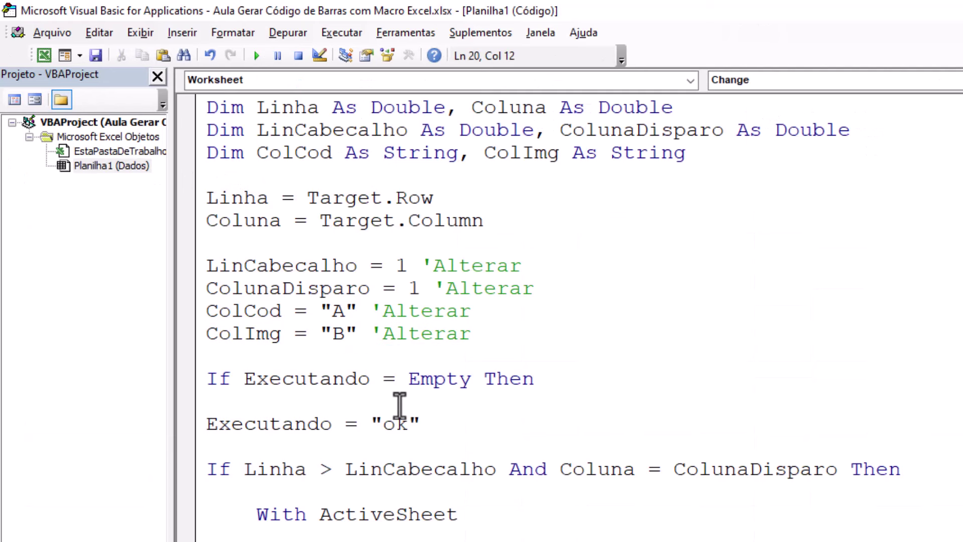
key(BackSpace)
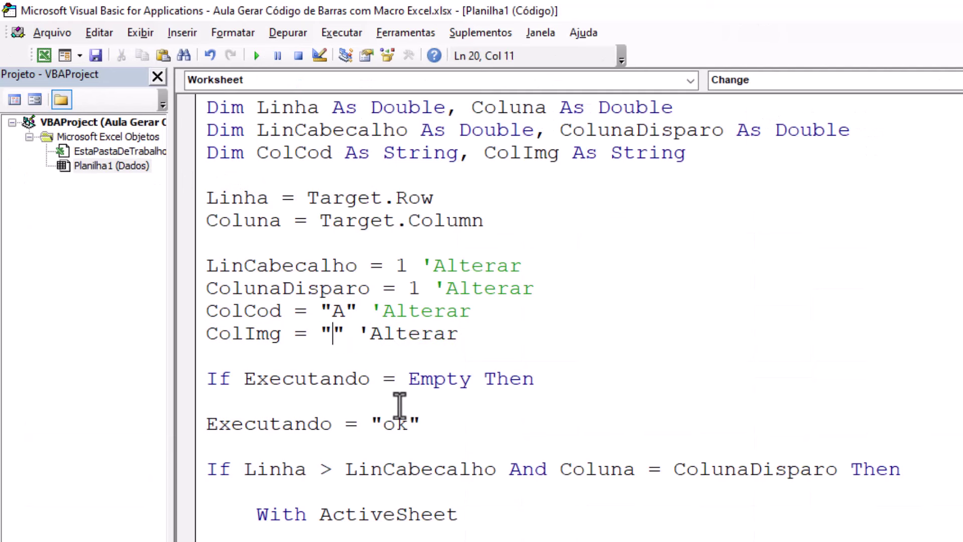
text(B)
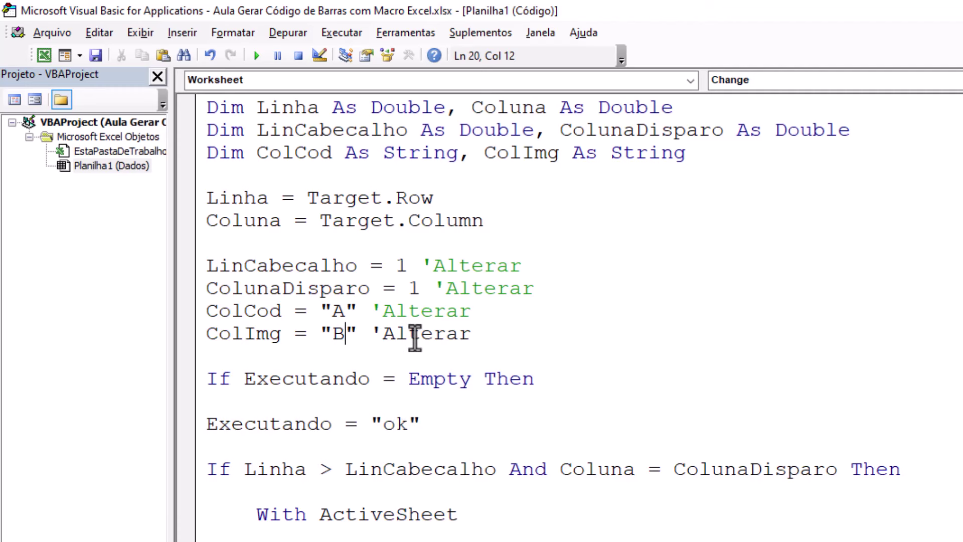
- Scroll down to the CÓDIGO EAN13 and CODE 128 Url sections of the macro
scroll(404, 333, down, 3)
scroll(415, 343, down, 3)
scroll(415, 344, down, 1)
scroll(421, 339, down, 1)
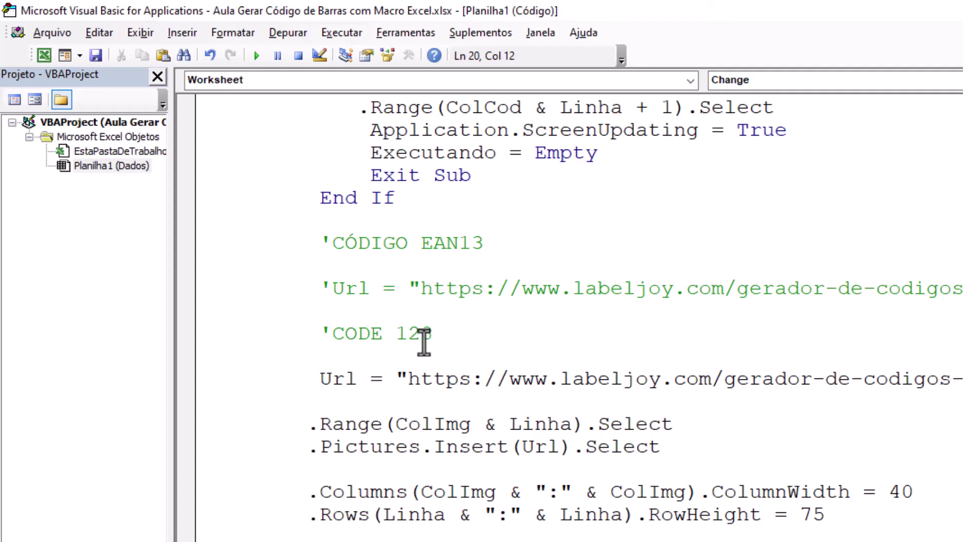
scroll(425, 338, down, 1)
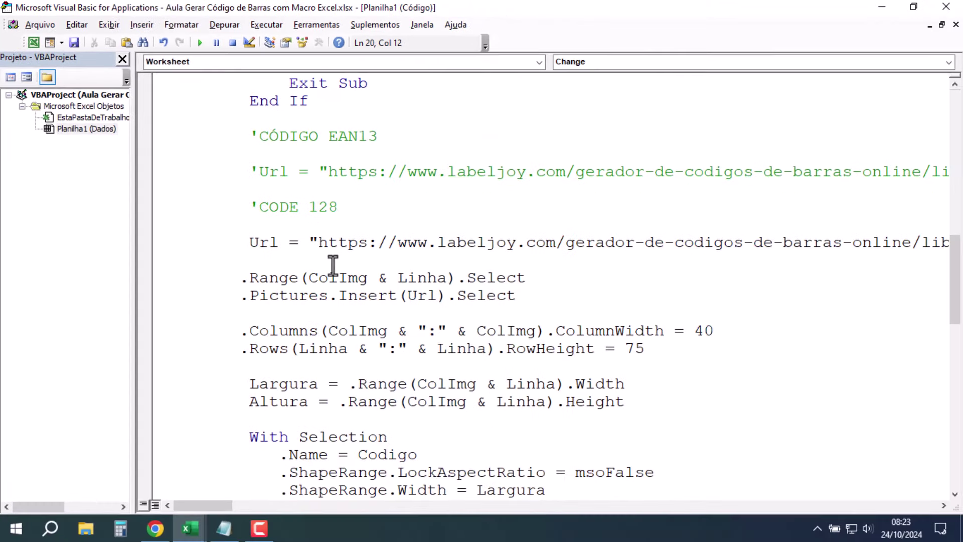
drag(249, 206, 343, 204)
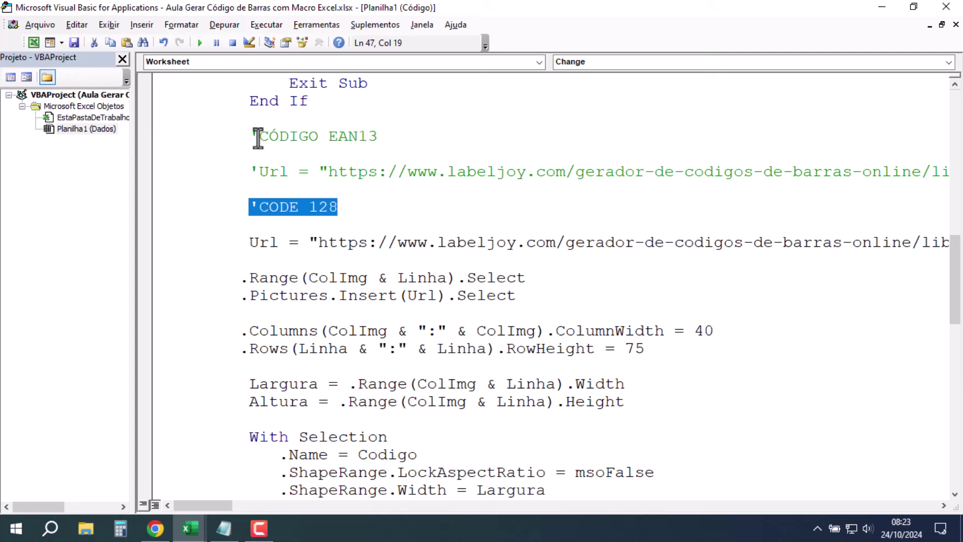
drag(258, 135, 374, 138)
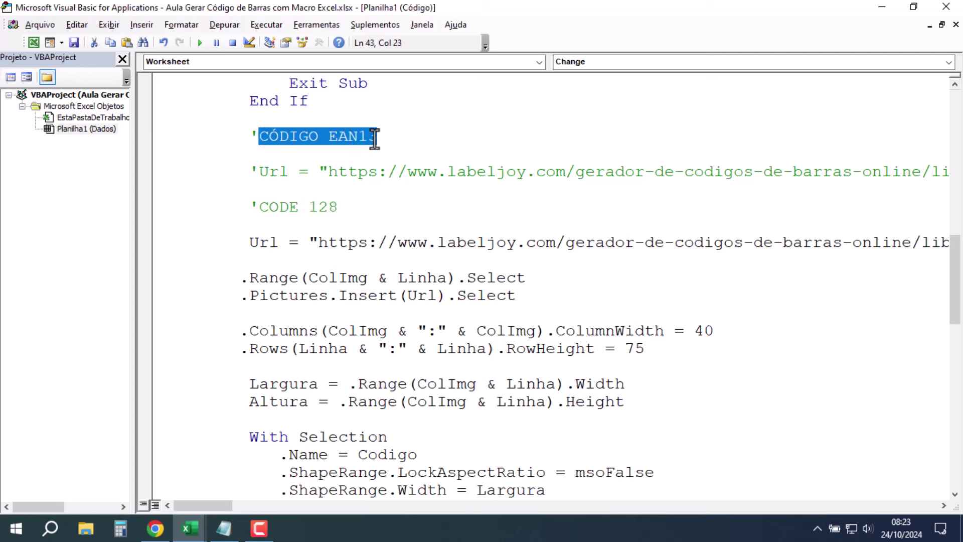
- Toggle the Url comment marks, leaving CODE 128 active and the EAN13 line commented out
click(255, 172)
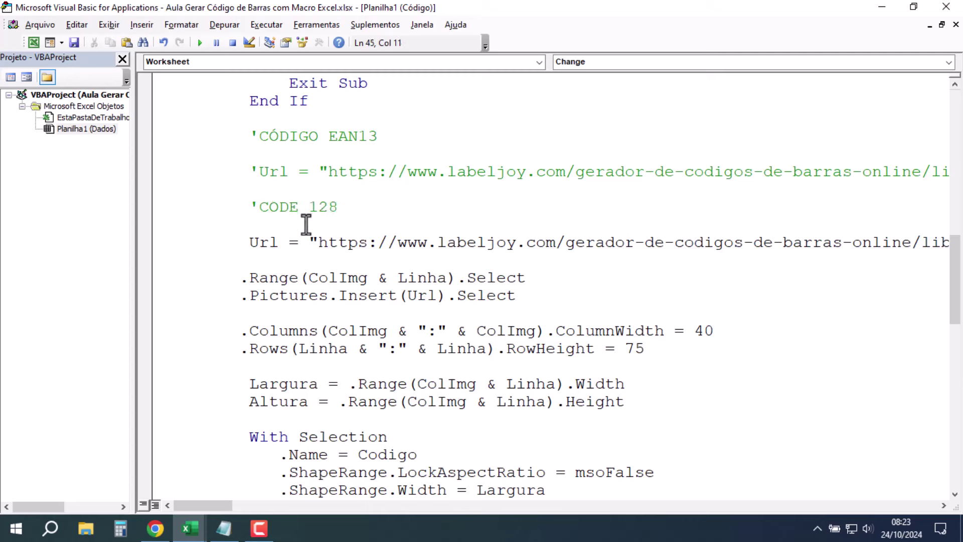
key(BackSpace)
click(249, 242)
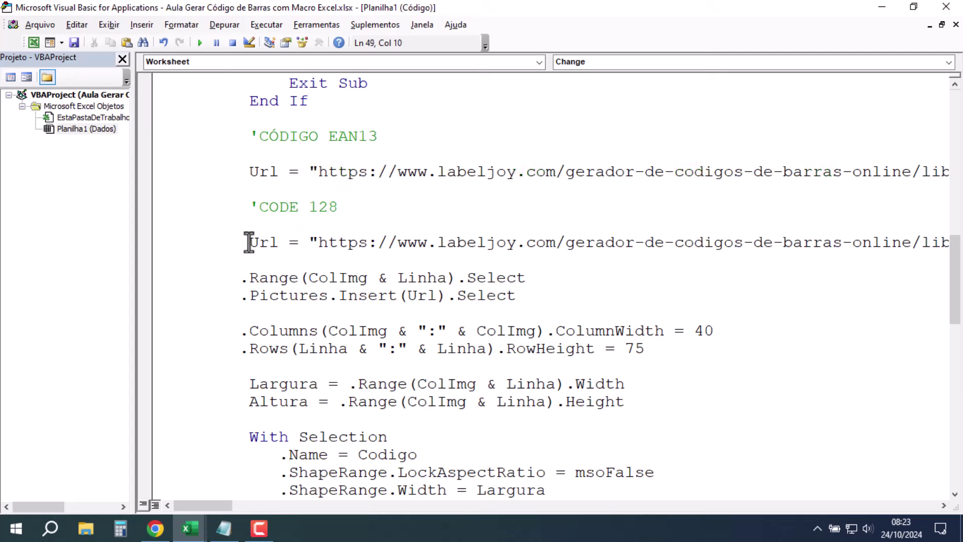
text(')
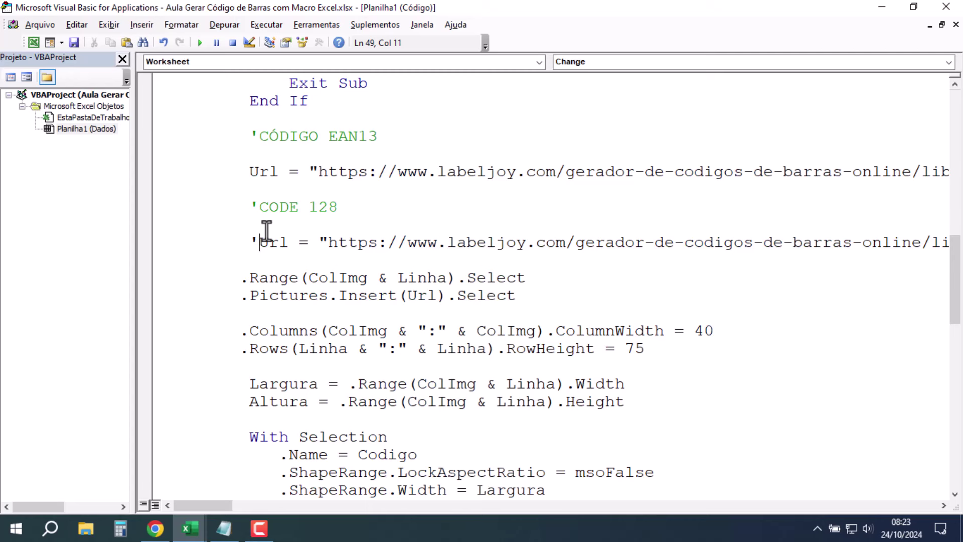
key(BackSpace)
click(251, 172)
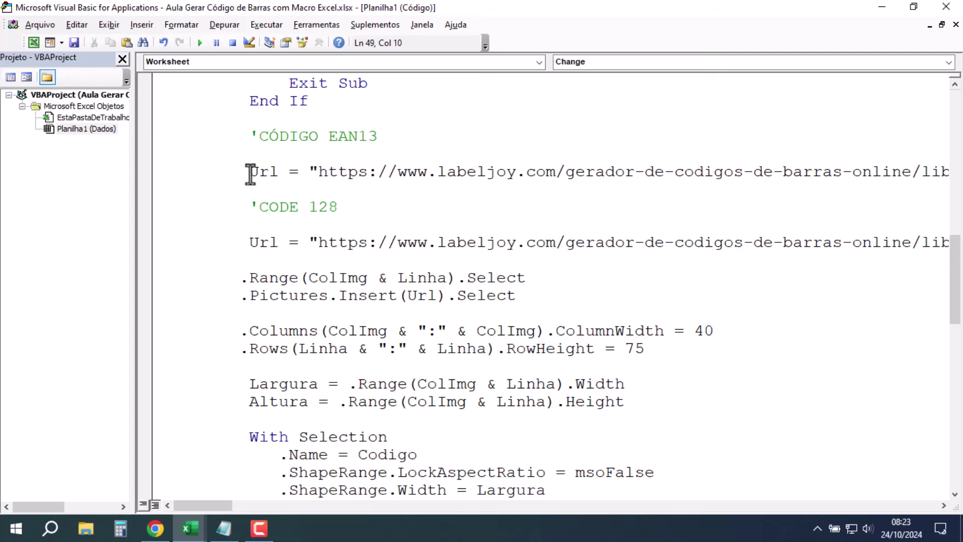
text(')
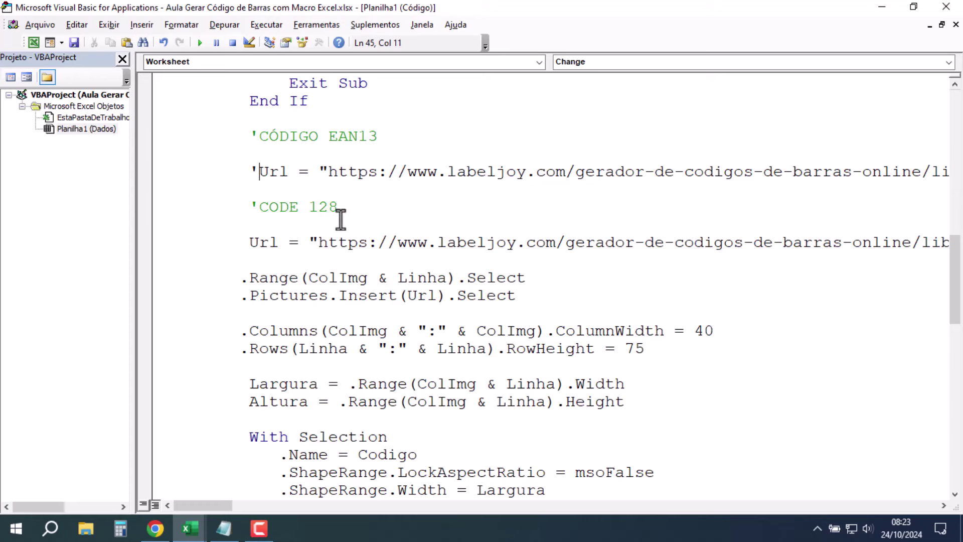
- Return to the Dados sheet in Excel and select cell B8
scroll(361, 277, down, 3)
scroll(361, 278, down, 5)
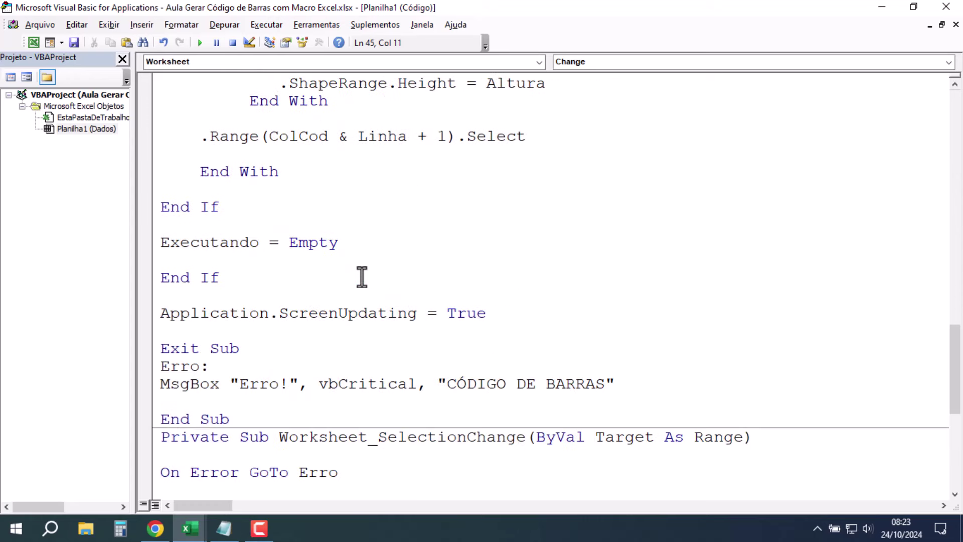
scroll(361, 278, down, 5)
scroll(361, 277, down, 5)
scroll(404, 306, up, 3)
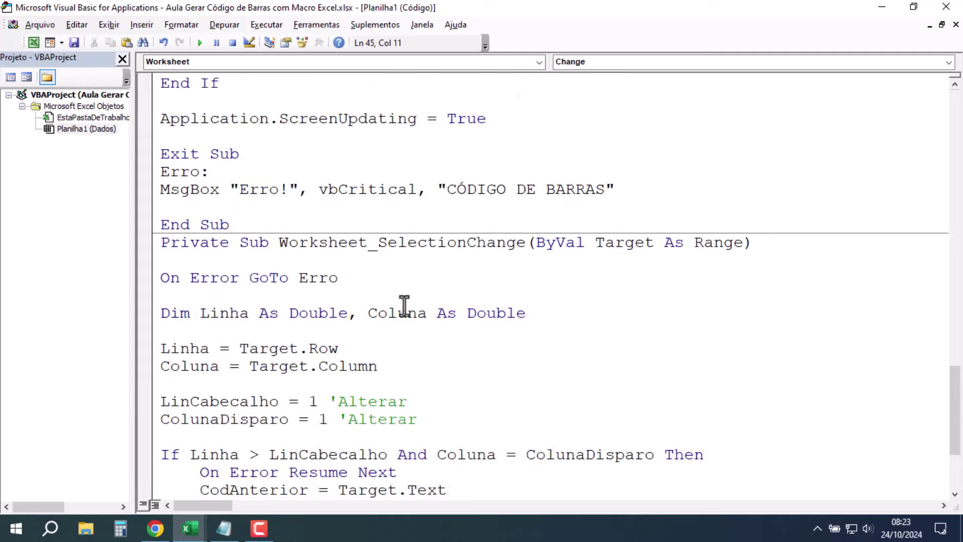
scroll(404, 307, up, 8)
scroll(404, 307, up, 6)
scroll(404, 307, up, 8)
scroll(407, 300, up, 2)
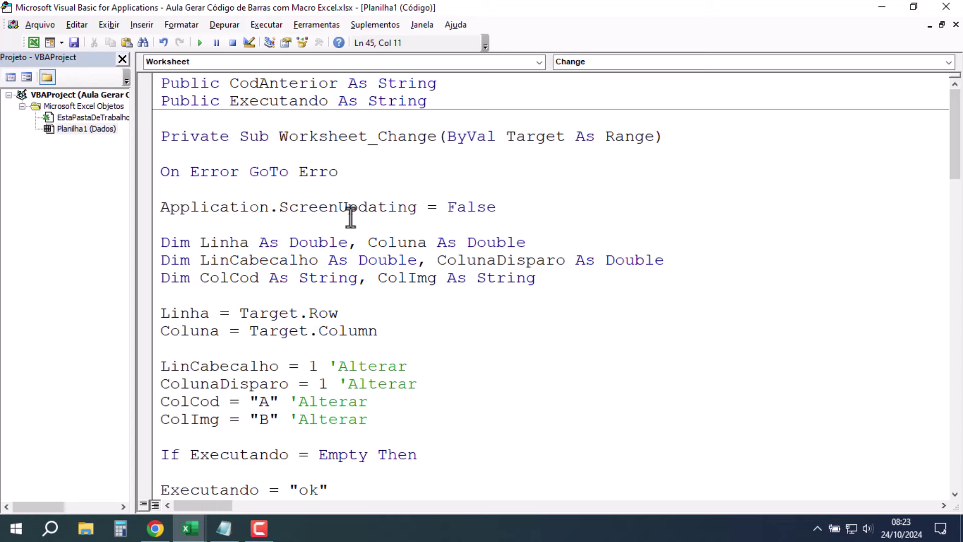
click(32, 43)
click(199, 273)
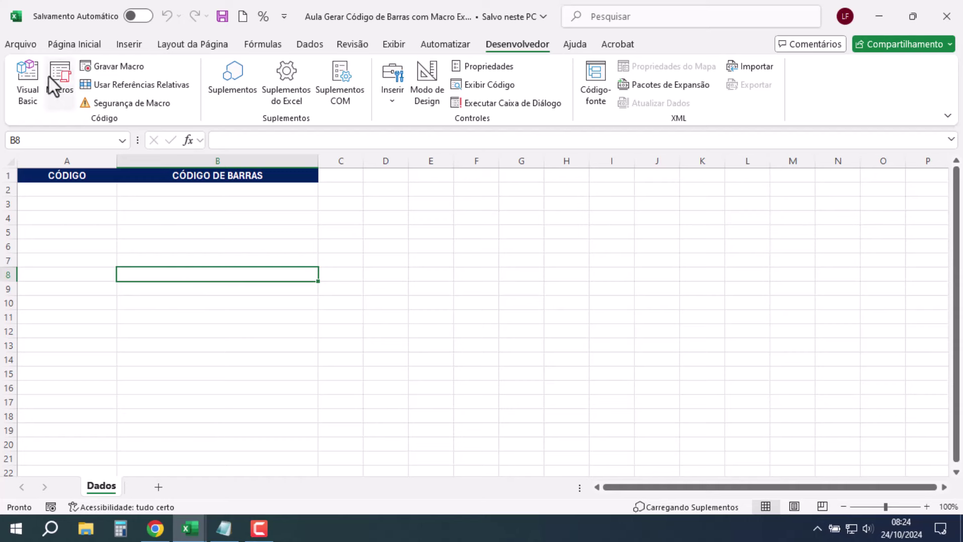
- Save to the Desktop as macro-enabled workbook 'Aula Gerar Código de Barras com Macro Excel'
click(17, 43)
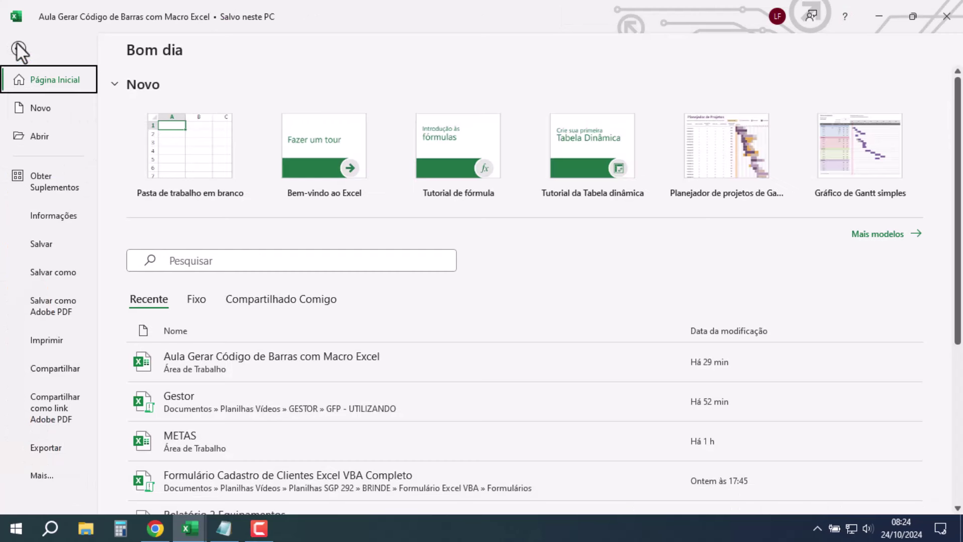
click(58, 273)
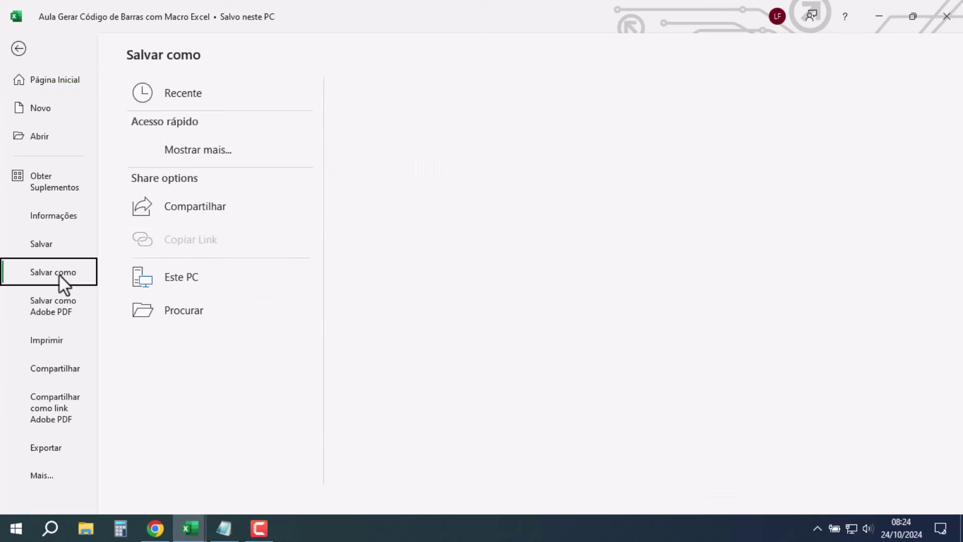
click(192, 347)
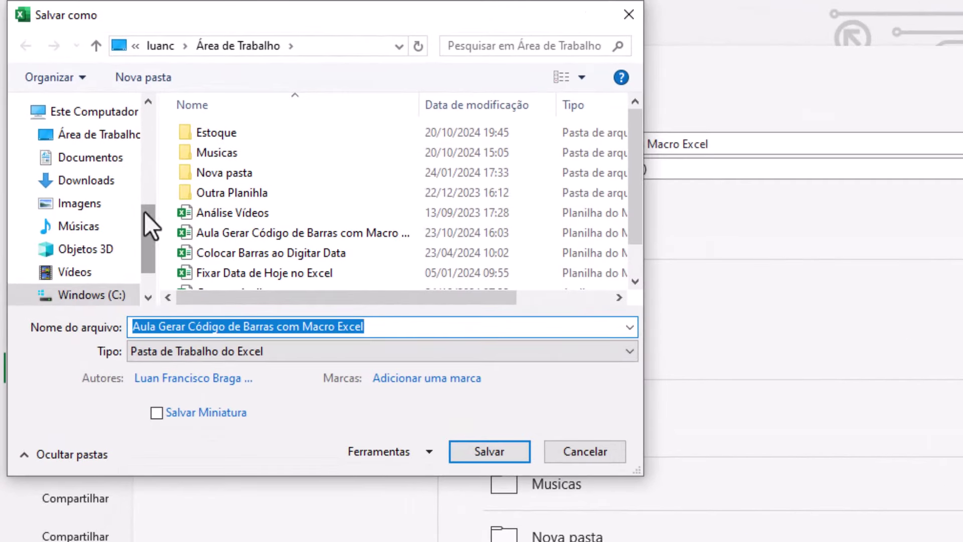
drag(143, 212, 147, 125)
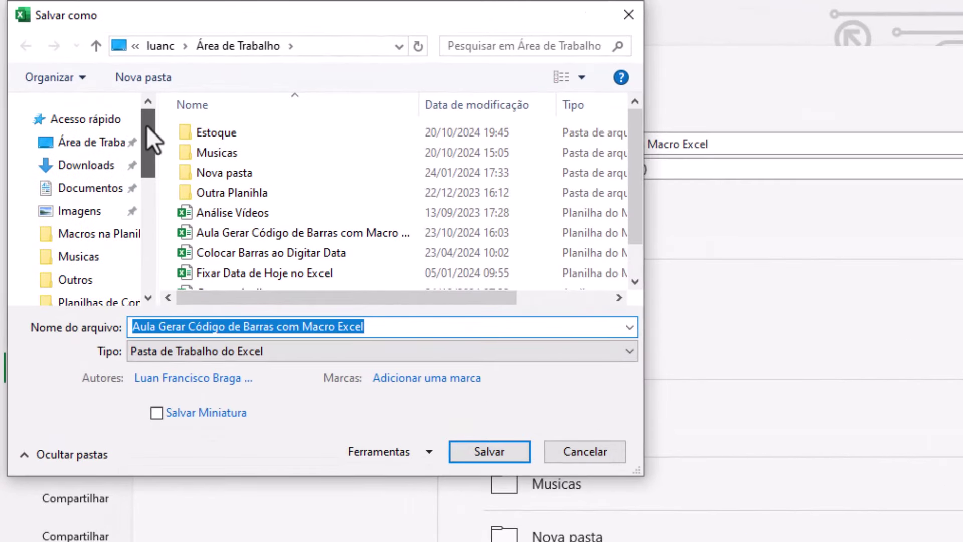
click(83, 147)
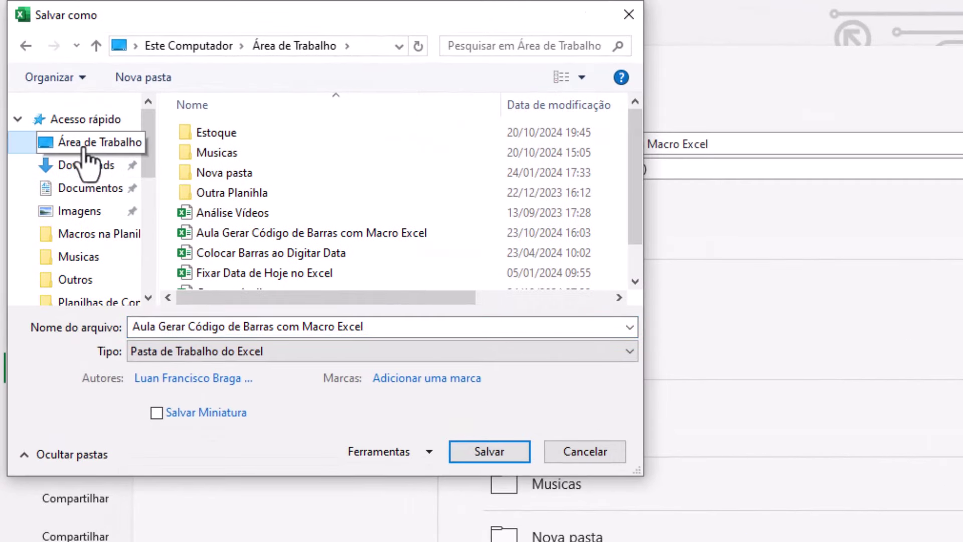
click(409, 327)
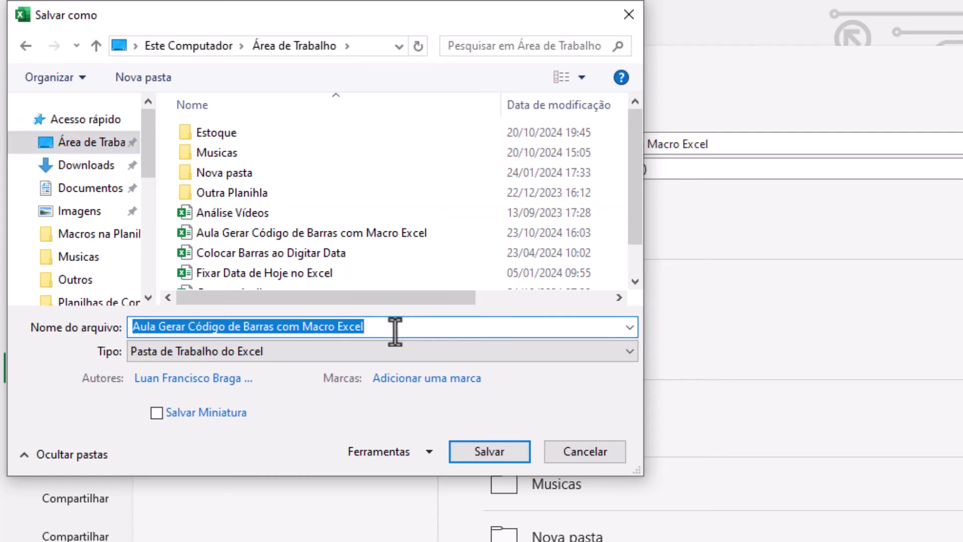
click(333, 351)
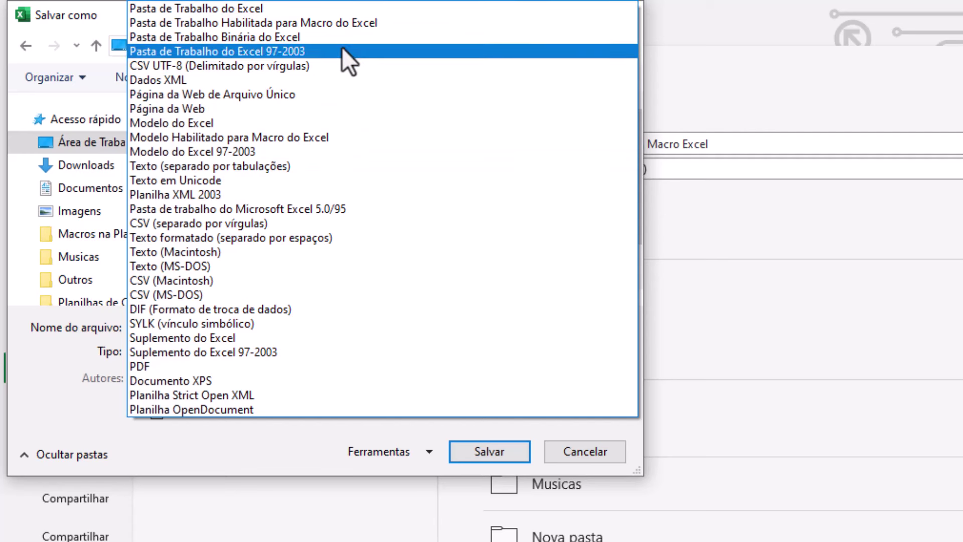
click(333, 23)
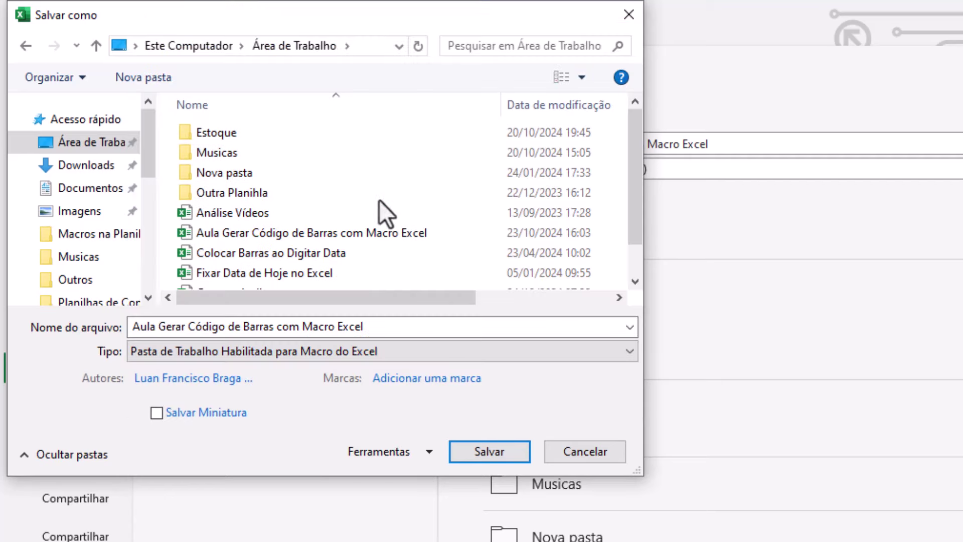
click(476, 452)
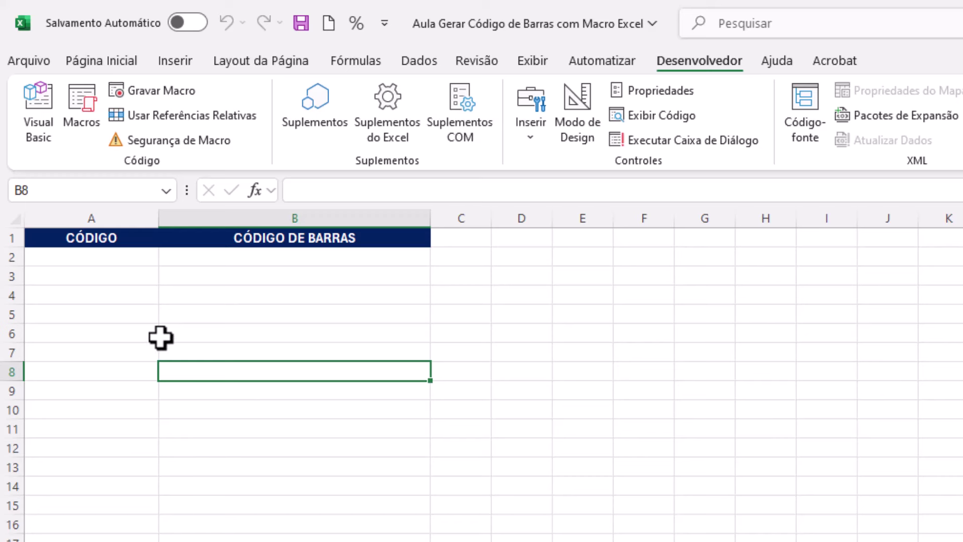
- Test the macro with code 123456 in A2, then delete the test entry
click(119, 258)
text(12)
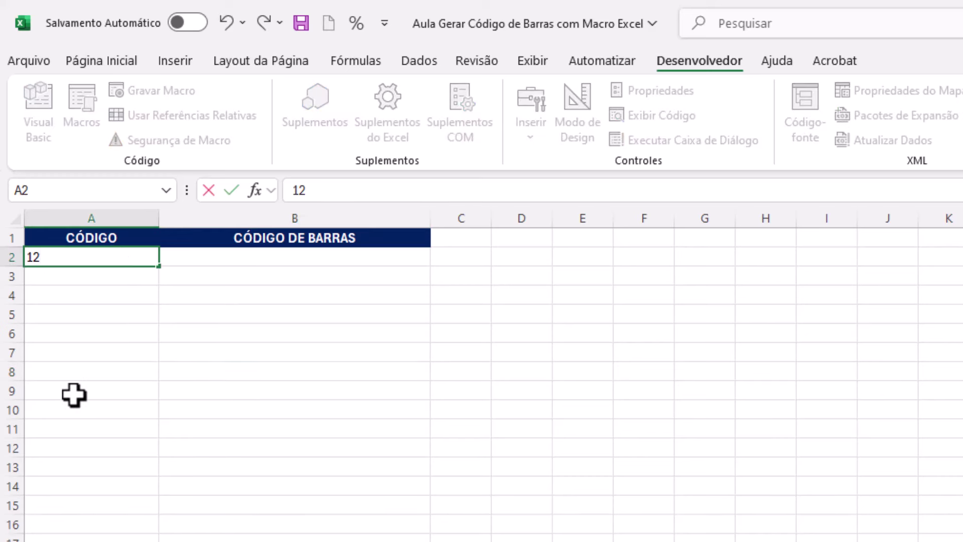
text(3456)
key(Return)
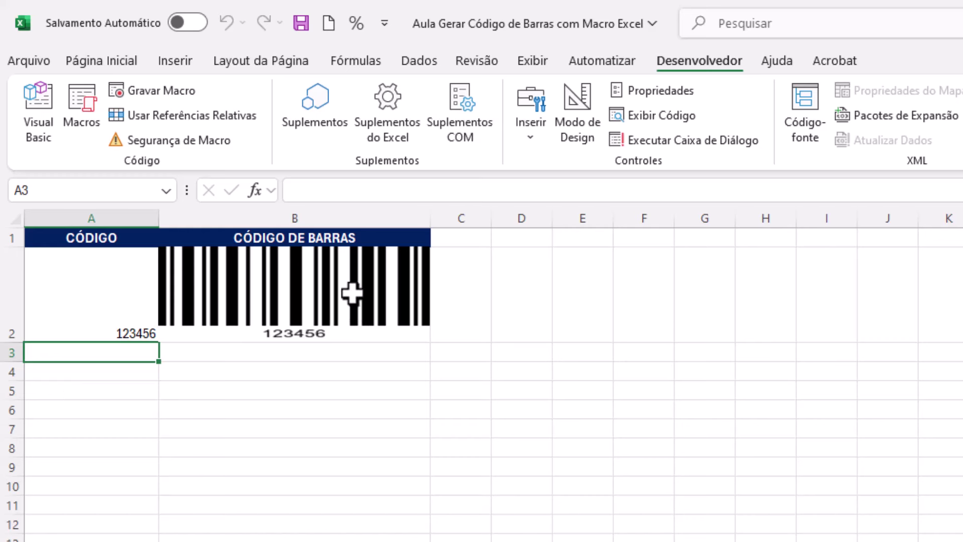
click(111, 319)
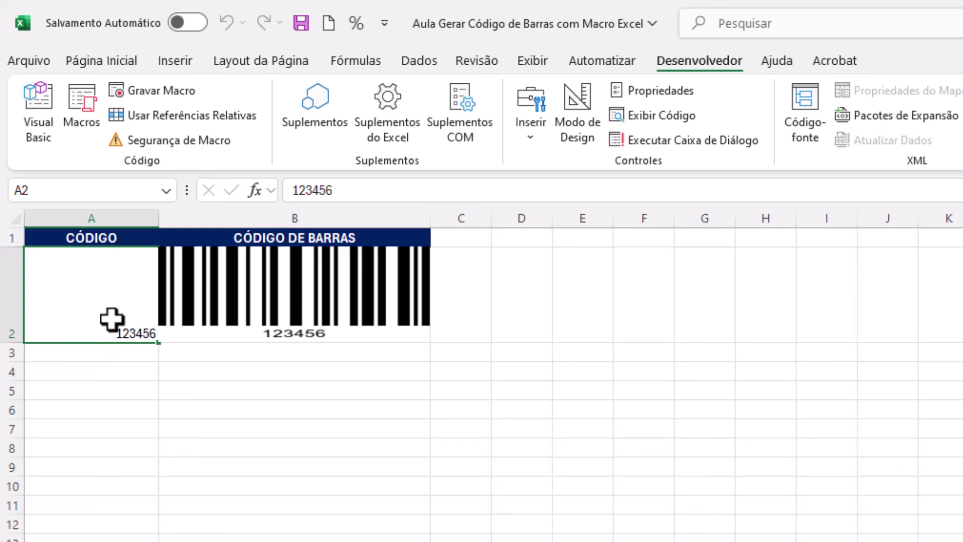
key(Delete)
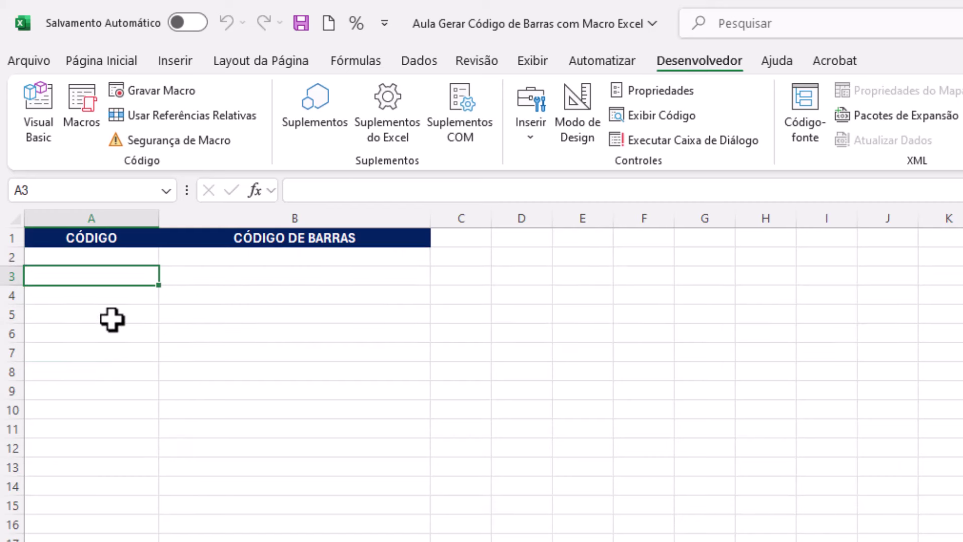
- Enter codes 789456 and 456871545 in A2 and A3 to generate their barcodes
click(111, 254)
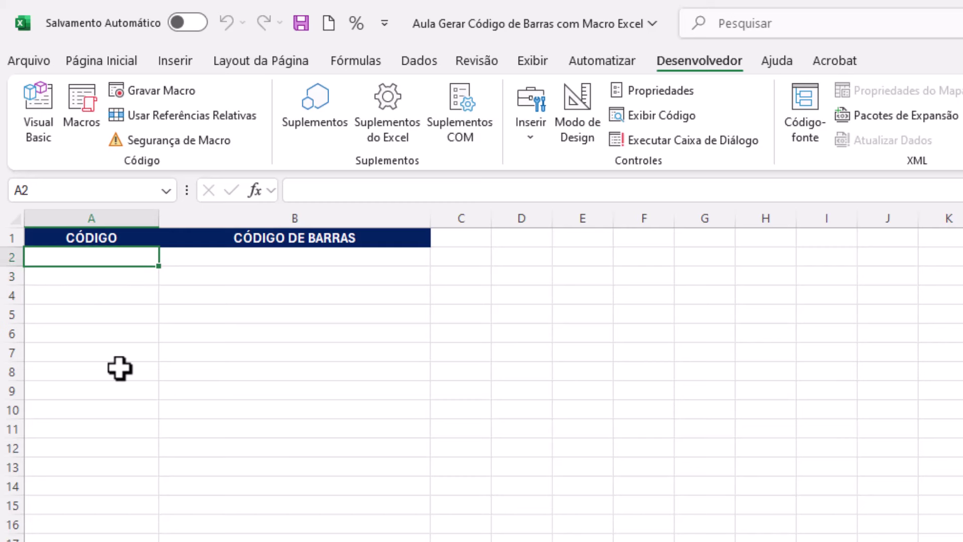
text(789456)
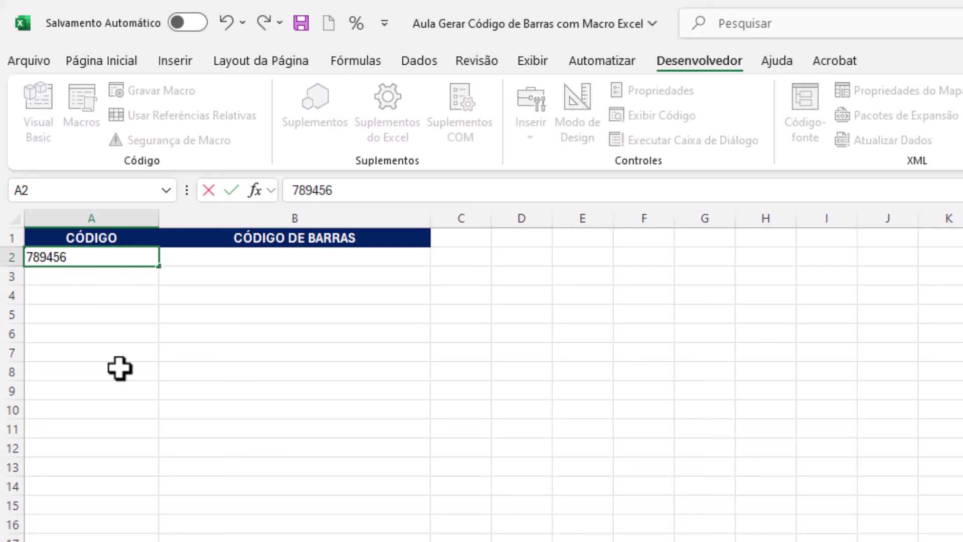
key(Return)
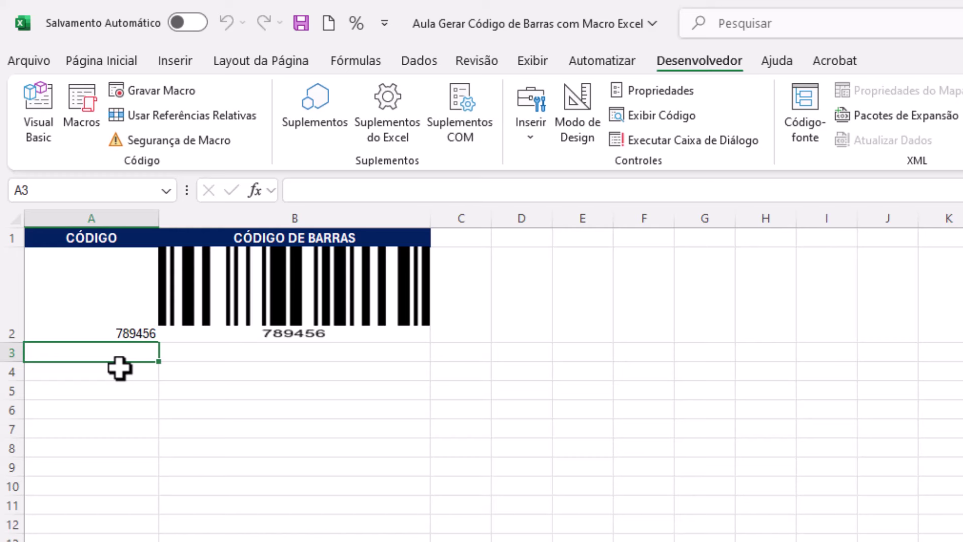
text(456871)
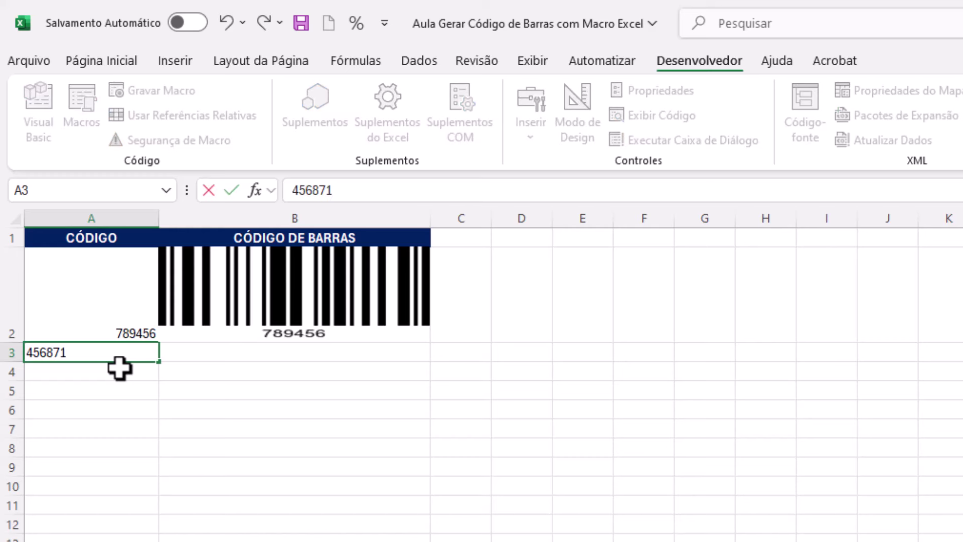
text(545)
key(Return)
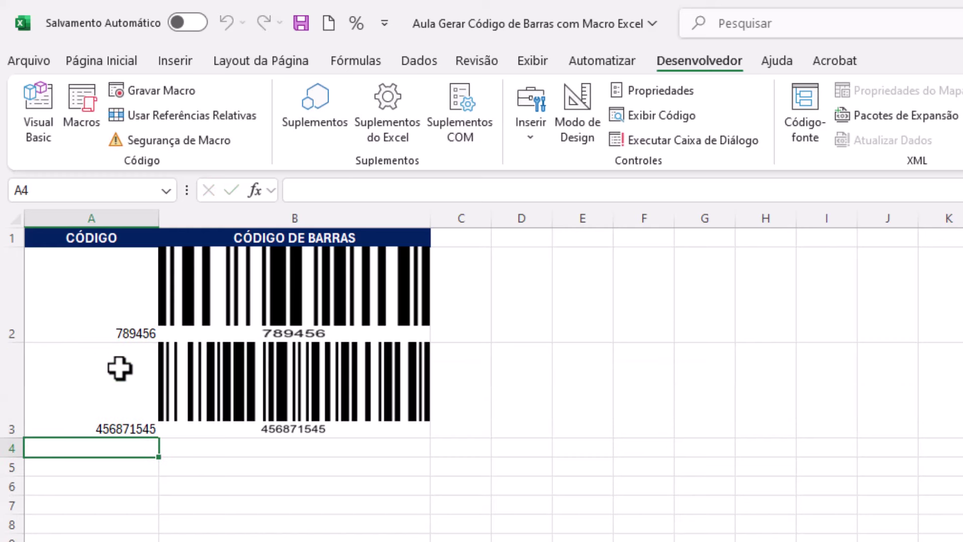
- Check the A3 value and its B3 barcode picture, then select cell B7
click(116, 396)
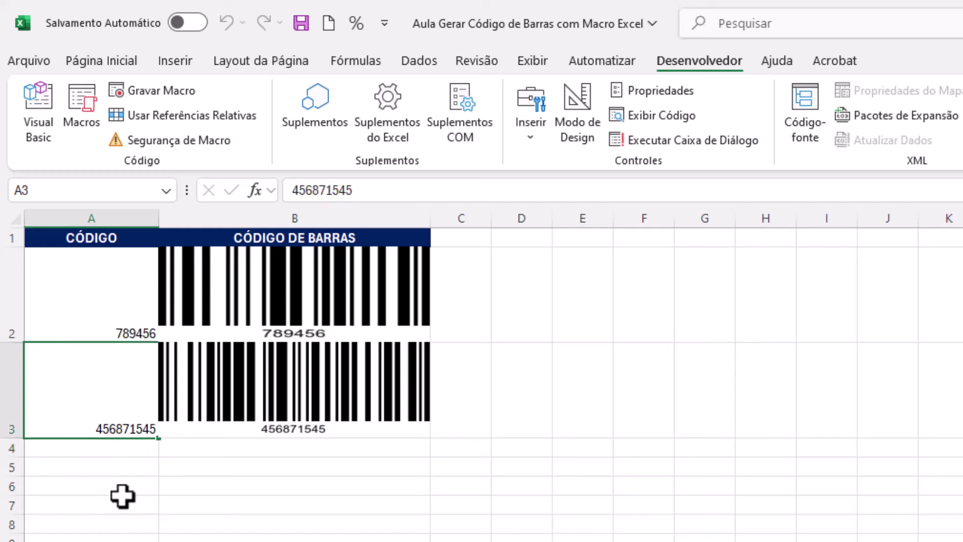
click(371, 395)
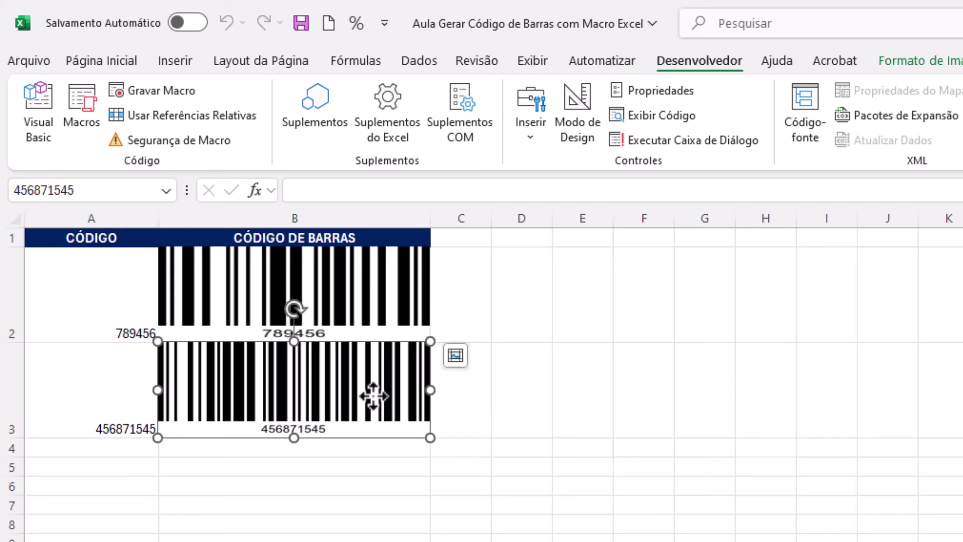
click(311, 469)
click(310, 497)
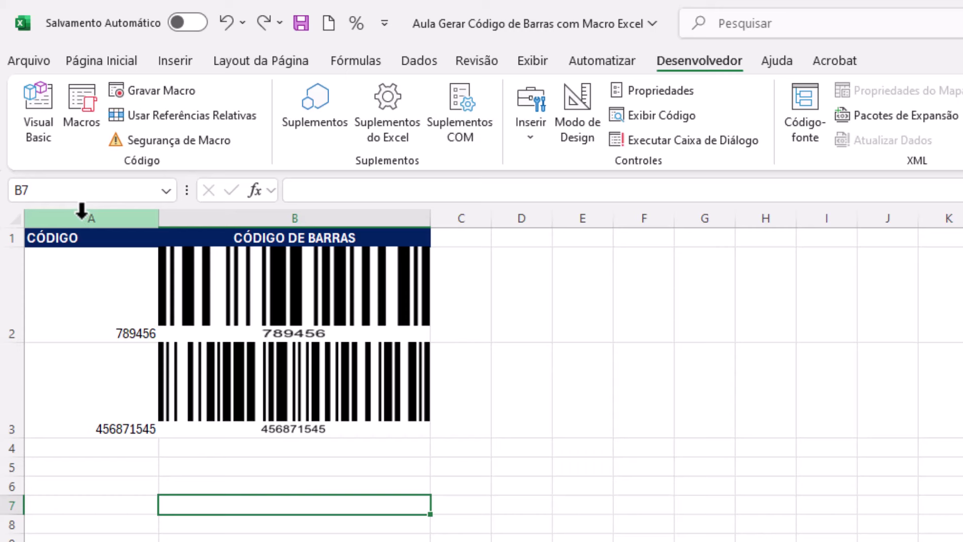
- Centre column A's CÓDIGO header and codes both horizontally and vertically
click(82, 213)
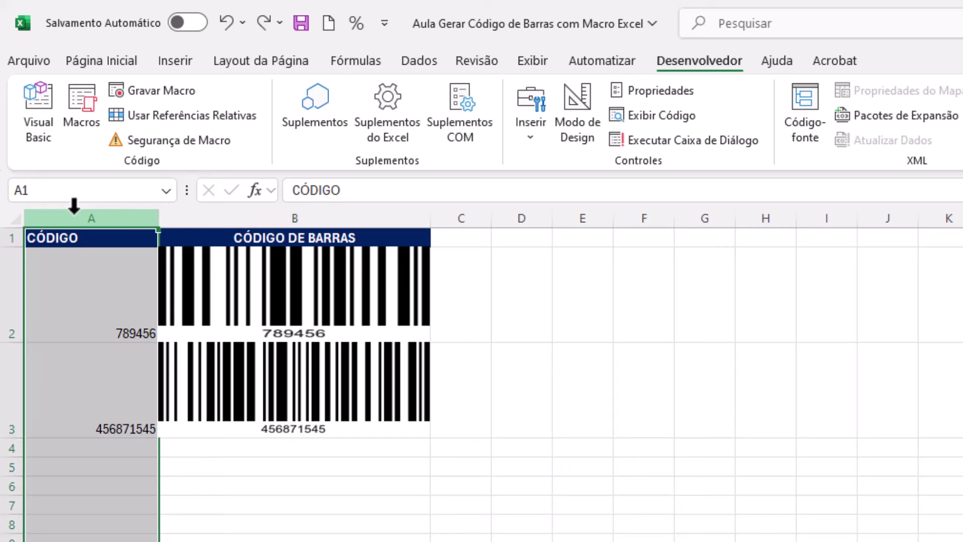
click(98, 59)
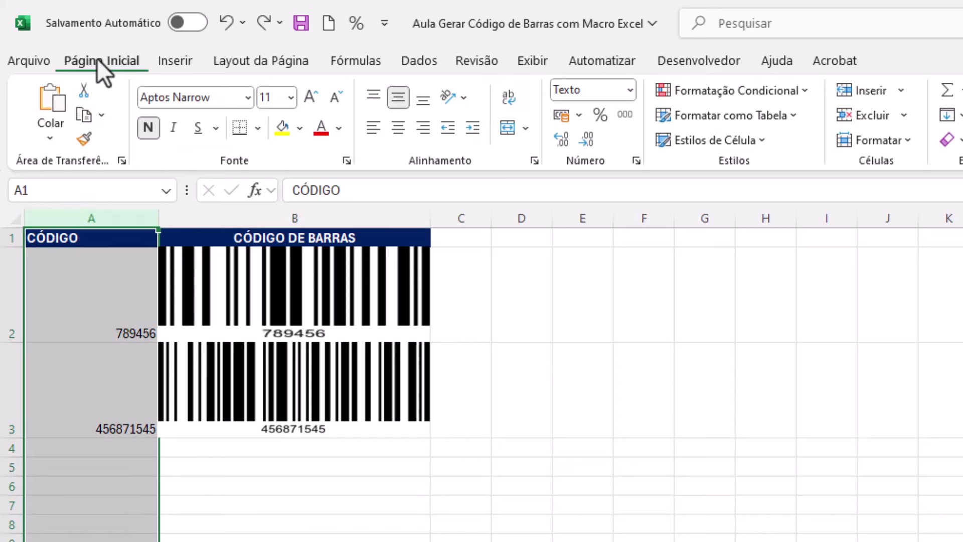
click(393, 130)
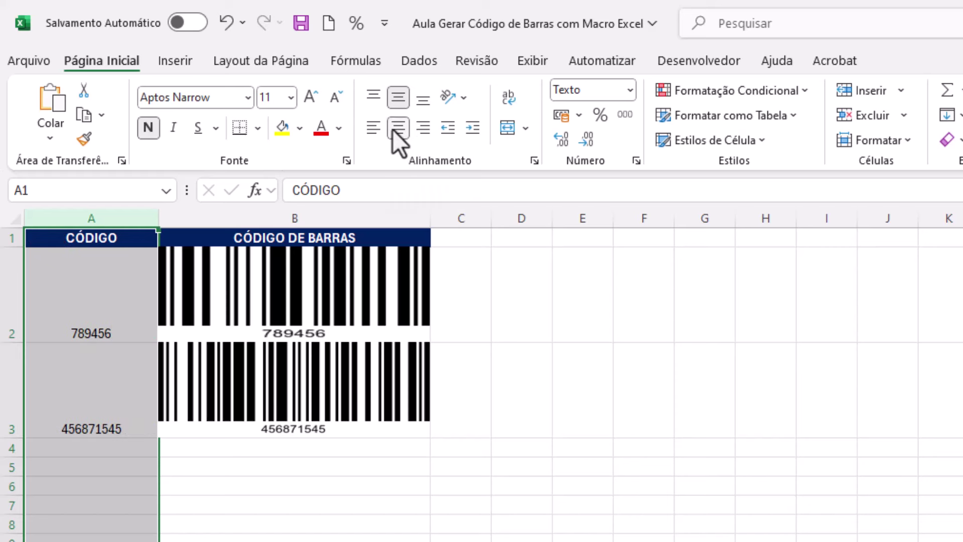
click(399, 96)
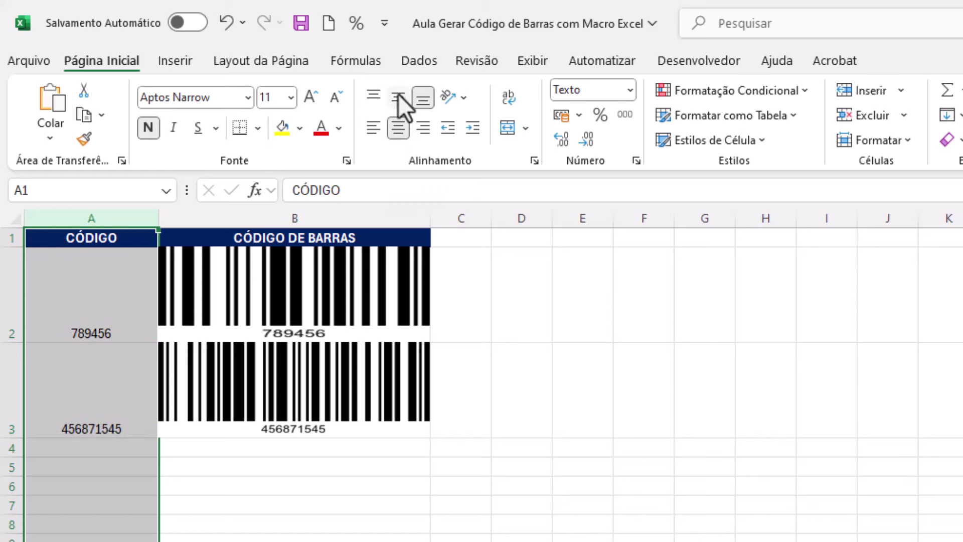
click(399, 97)
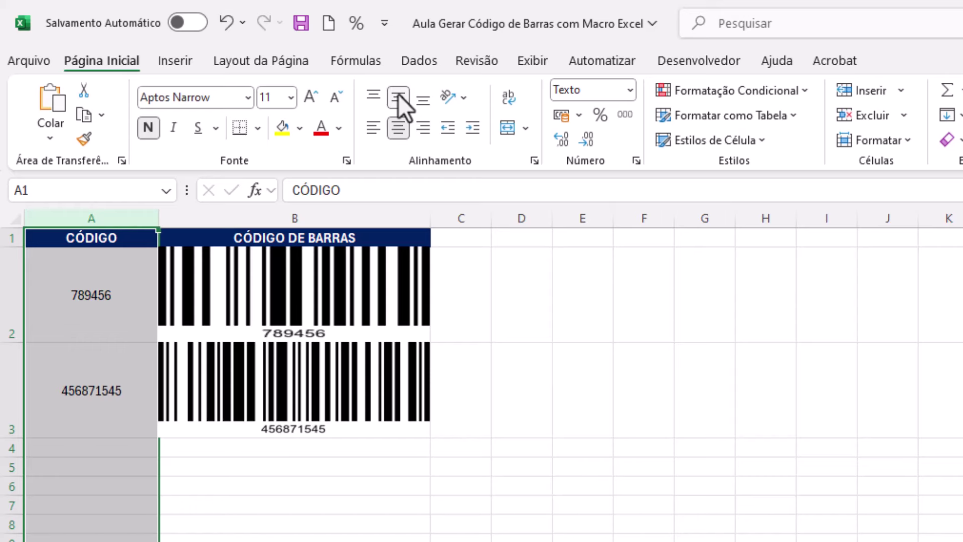